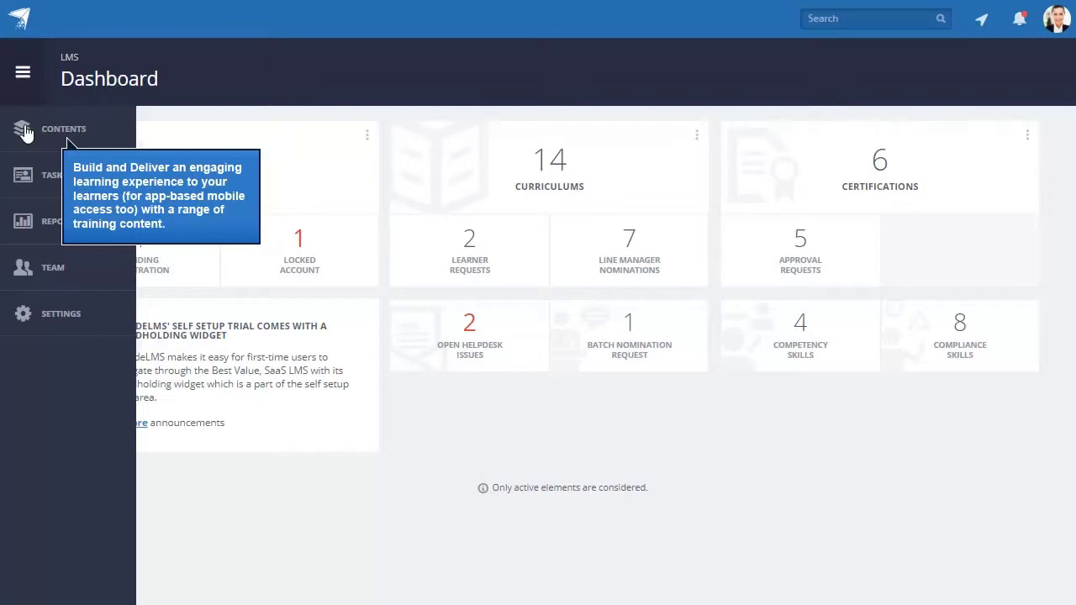
Step: View the list of e-learning courses in the Contents area
{"action": "left_click", "coordinate": [25, 132]}
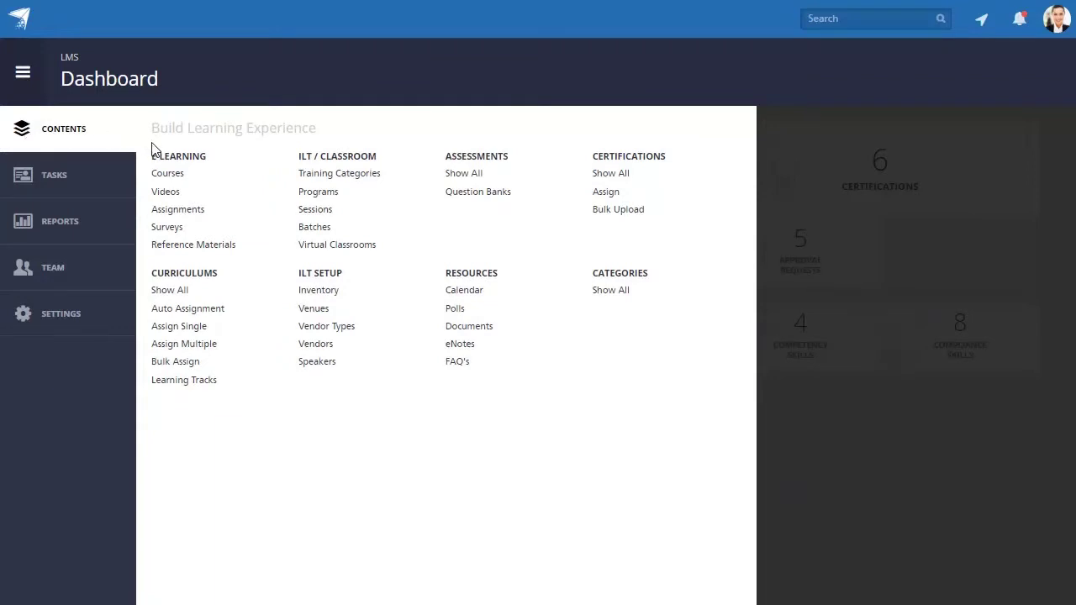
{"action": "mouse_move", "coordinate": [162, 161]}
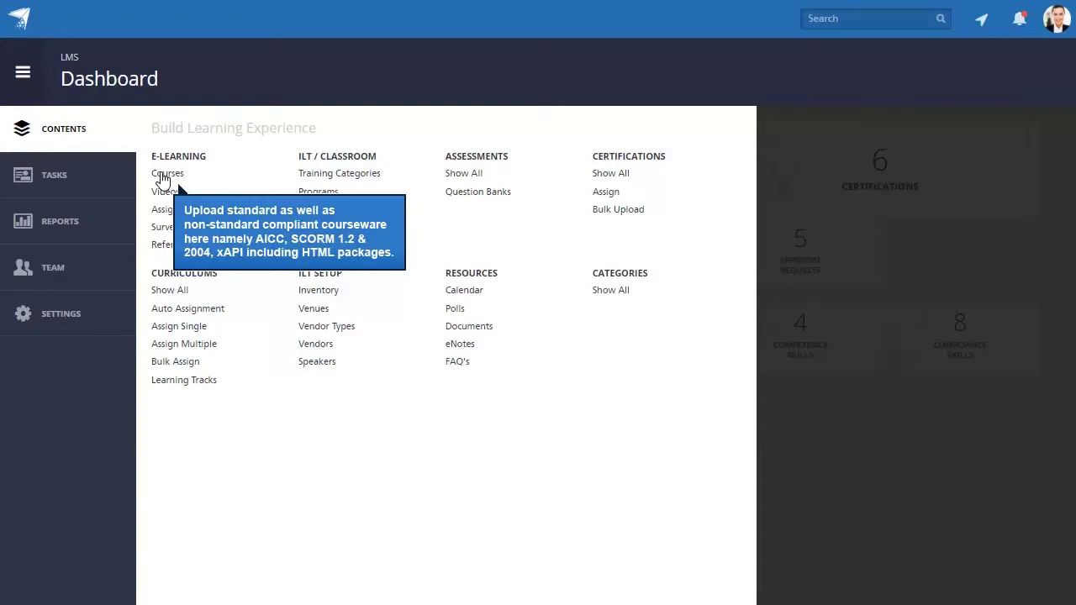
{"action": "left_click", "coordinate": [164, 175]}
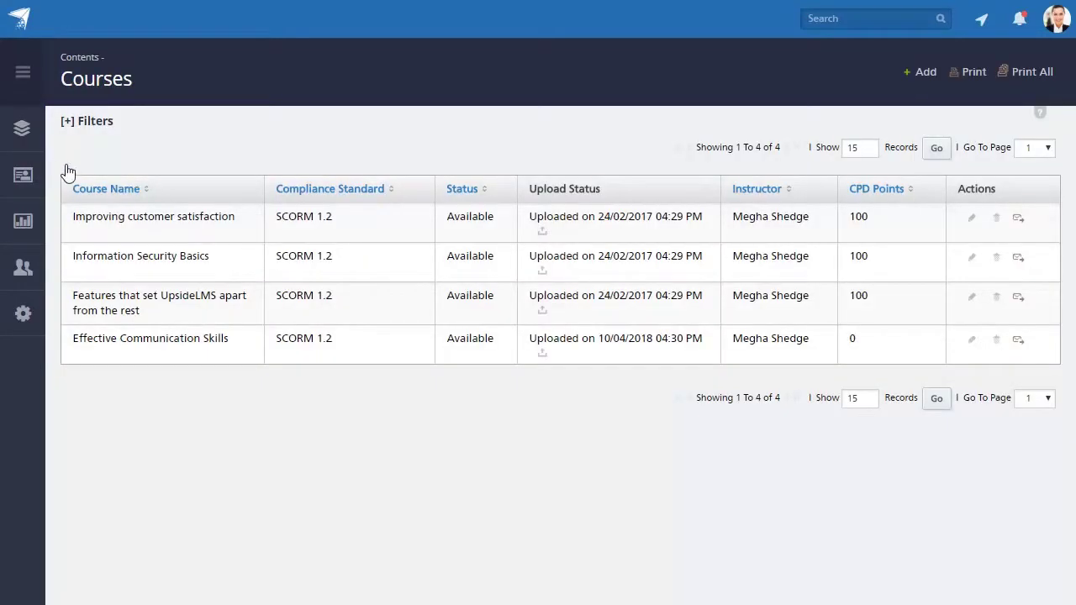
Step: View the e-learning Videos list and the Assignments list
{"action": "left_click", "coordinate": [22, 134]}
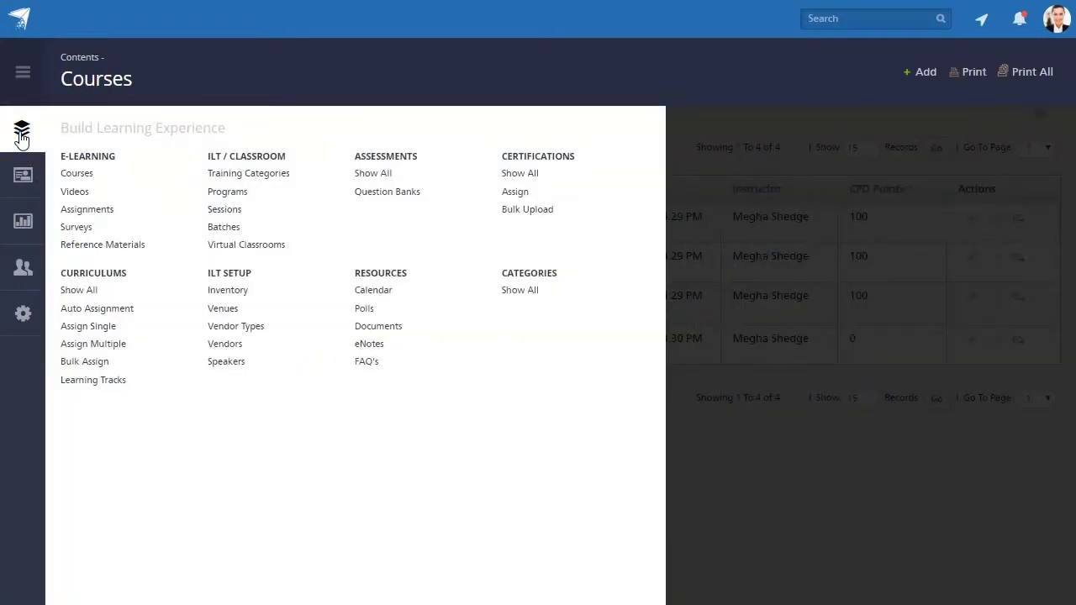
{"action": "left_click", "coordinate": [73, 192]}
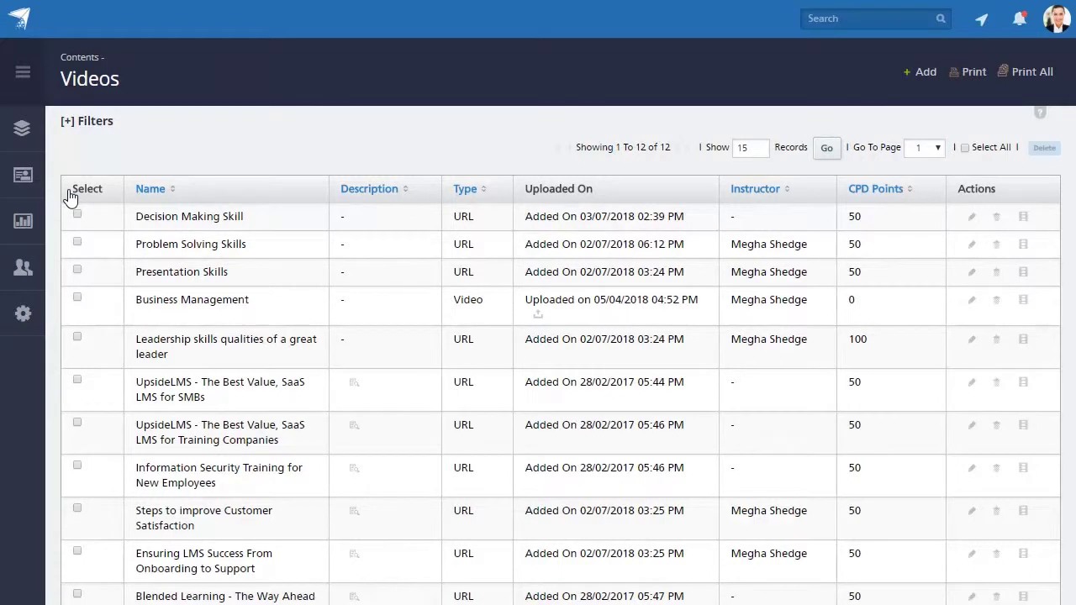
{"action": "left_click", "coordinate": [28, 135]}
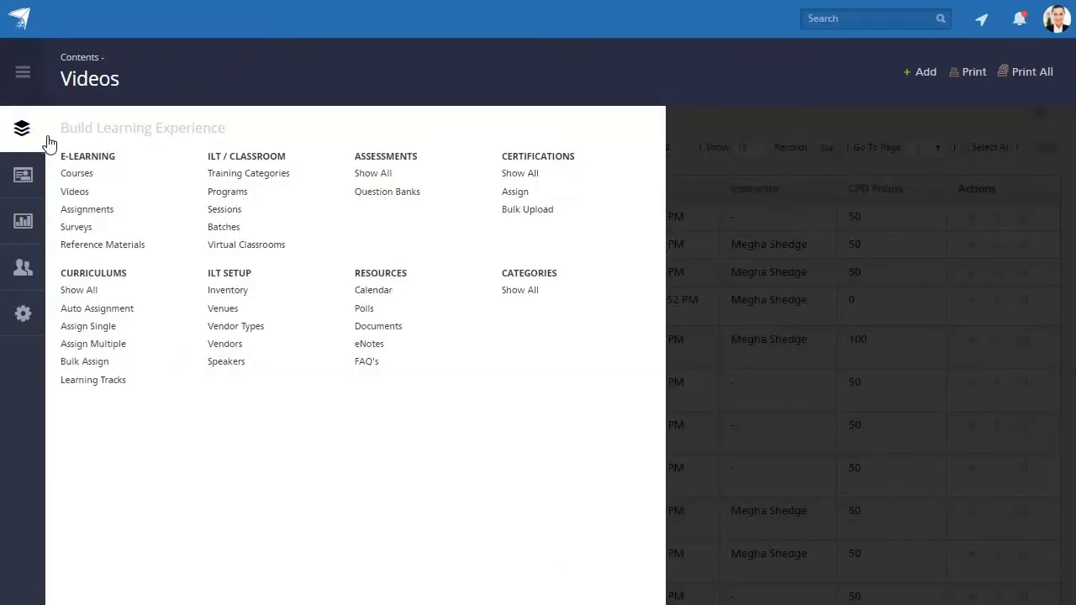
{"action": "left_click", "coordinate": [72, 210]}
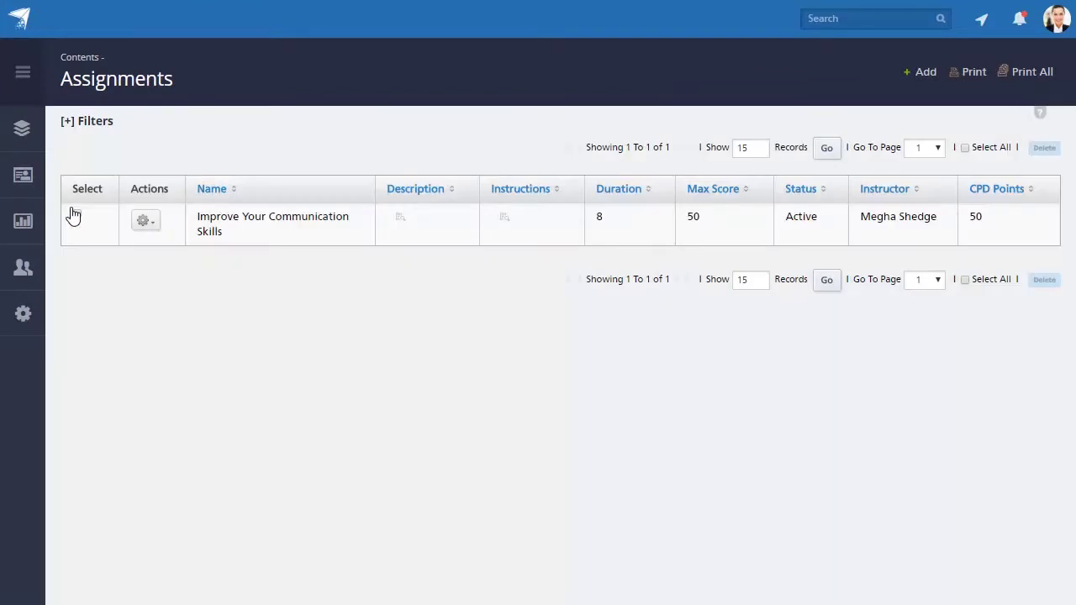
Step: View the Surveys list with its filters collapsed, and the Reference Materials list
{"action": "left_click", "coordinate": [23, 130]}
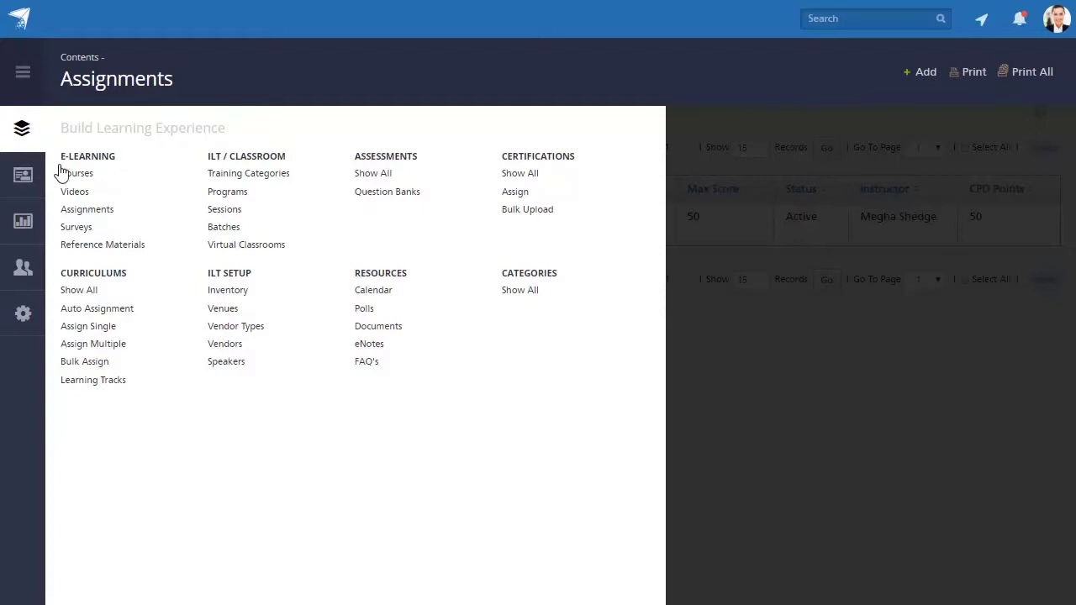
{"action": "left_click", "coordinate": [67, 229]}
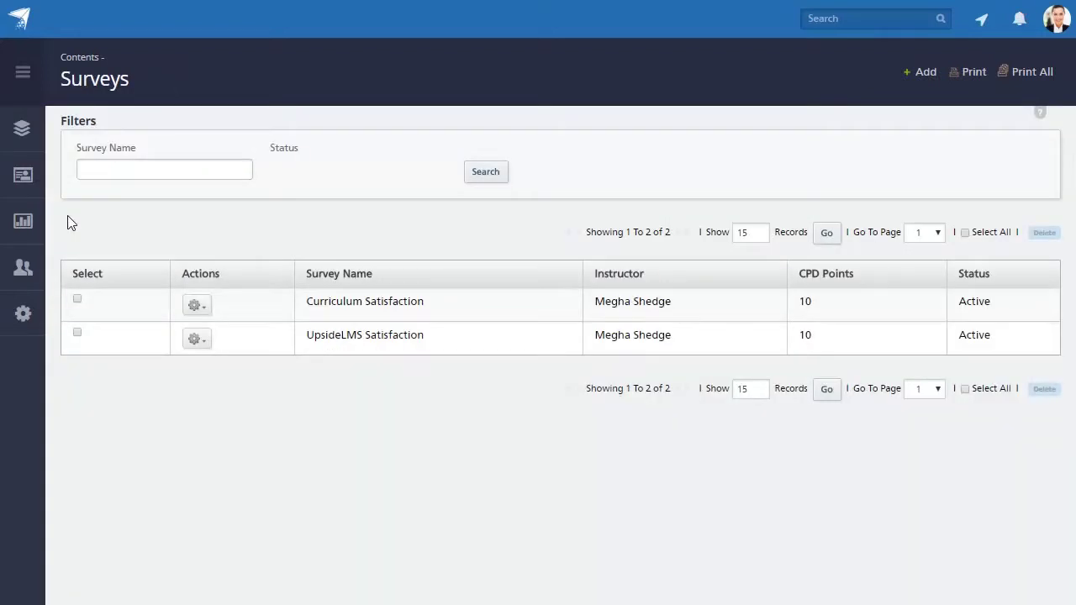
{"action": "left_click", "coordinate": [69, 123]}
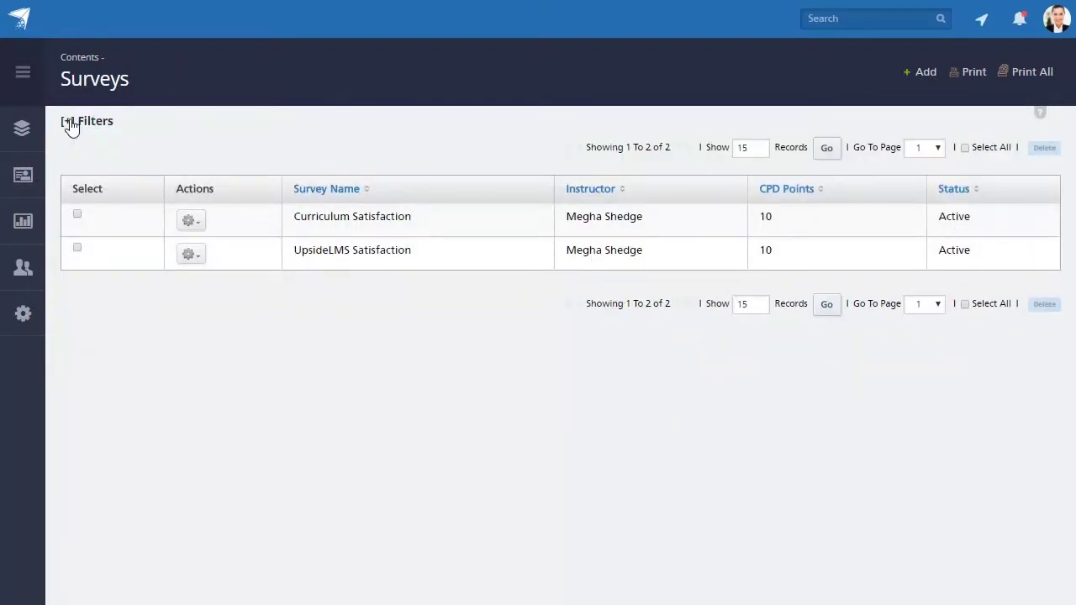
{"action": "left_click", "coordinate": [20, 133]}
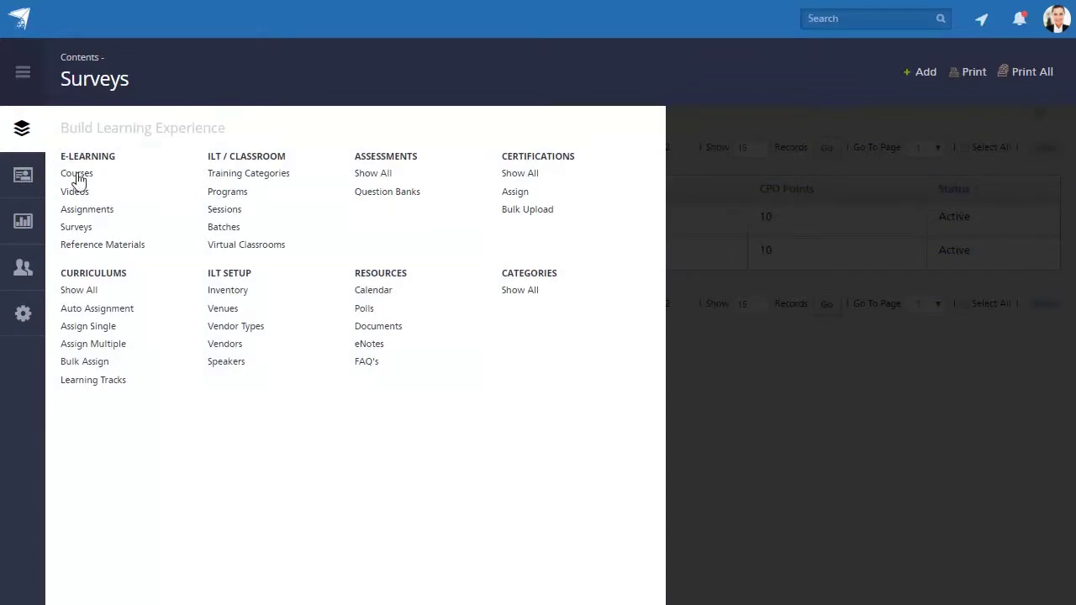
{"action": "left_click", "coordinate": [90, 245]}
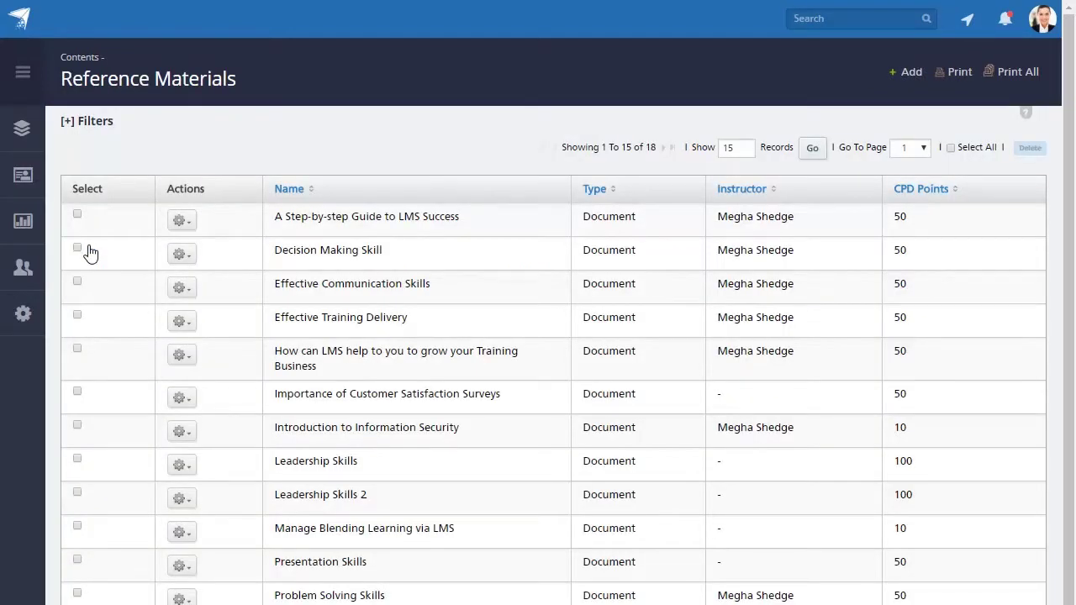
Step: View the curriculum auto-assignment rules and the page for assigning a single curriculum to learners
{"action": "left_click", "coordinate": [22, 133]}
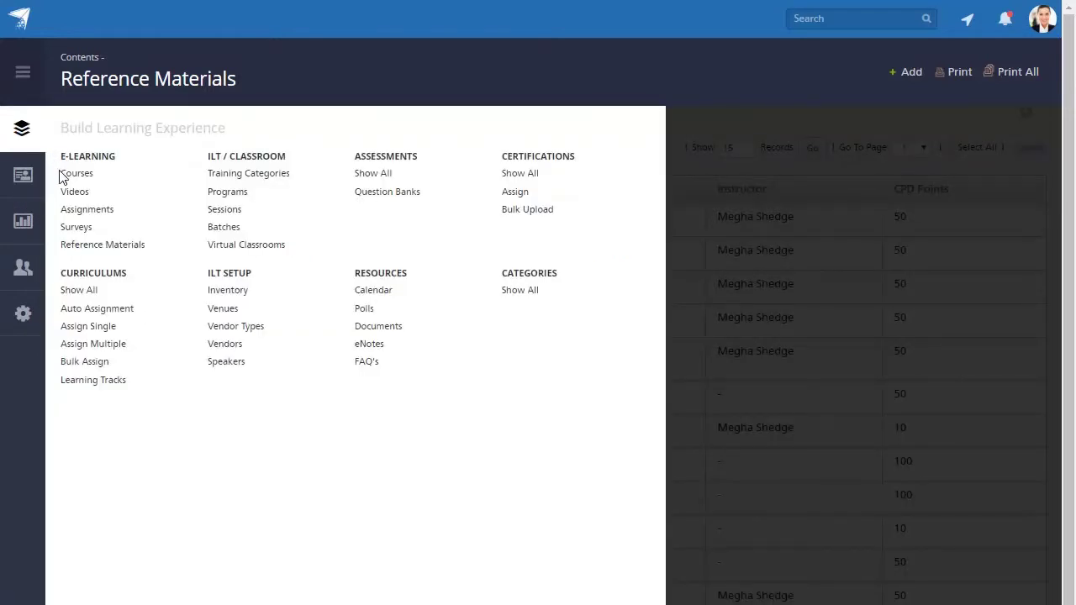
{"action": "mouse_move", "coordinate": [72, 279]}
{"action": "mouse_move", "coordinate": [83, 315]}
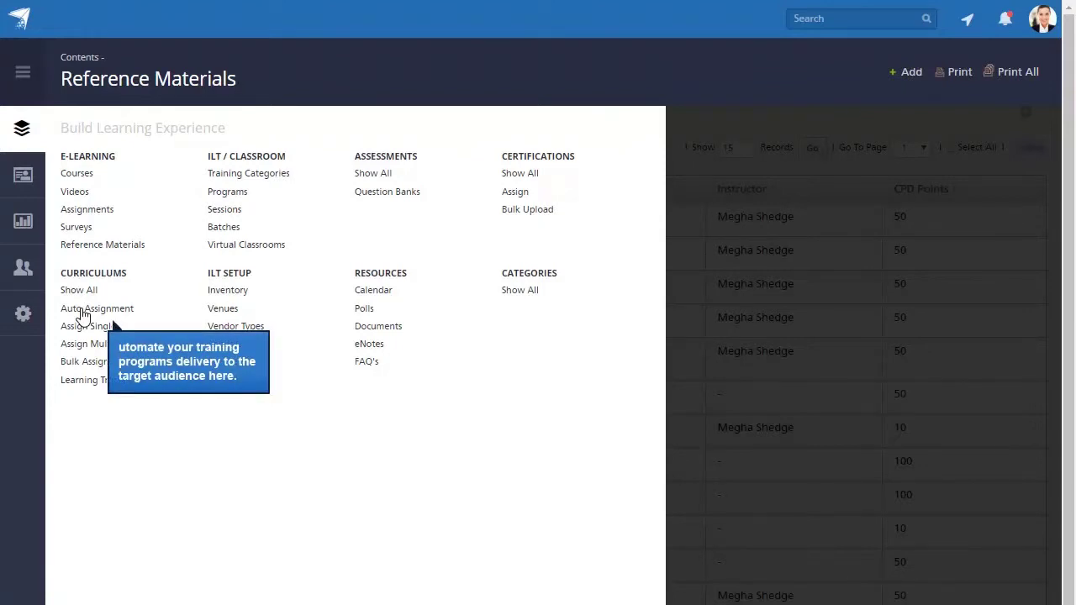
{"action": "left_click", "coordinate": [82, 315]}
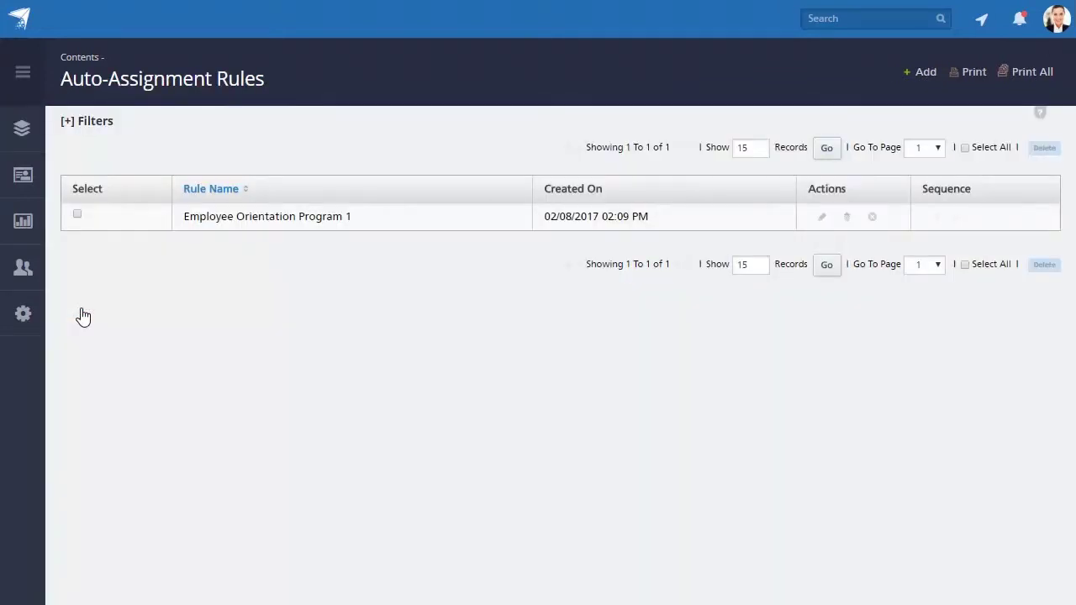
{"action": "left_click", "coordinate": [25, 140]}
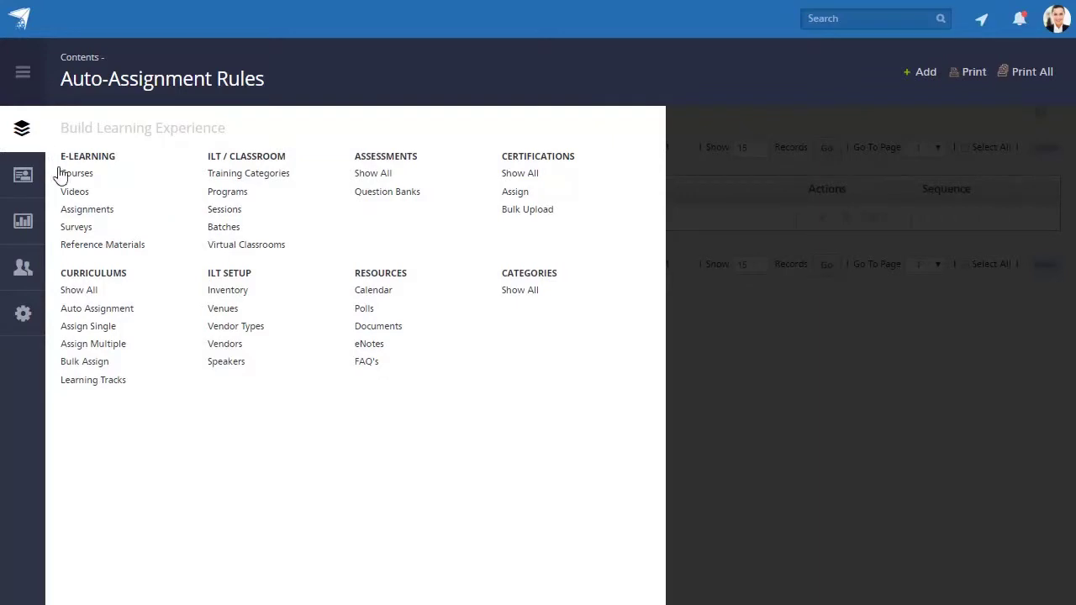
{"action": "left_click", "coordinate": [76, 330]}
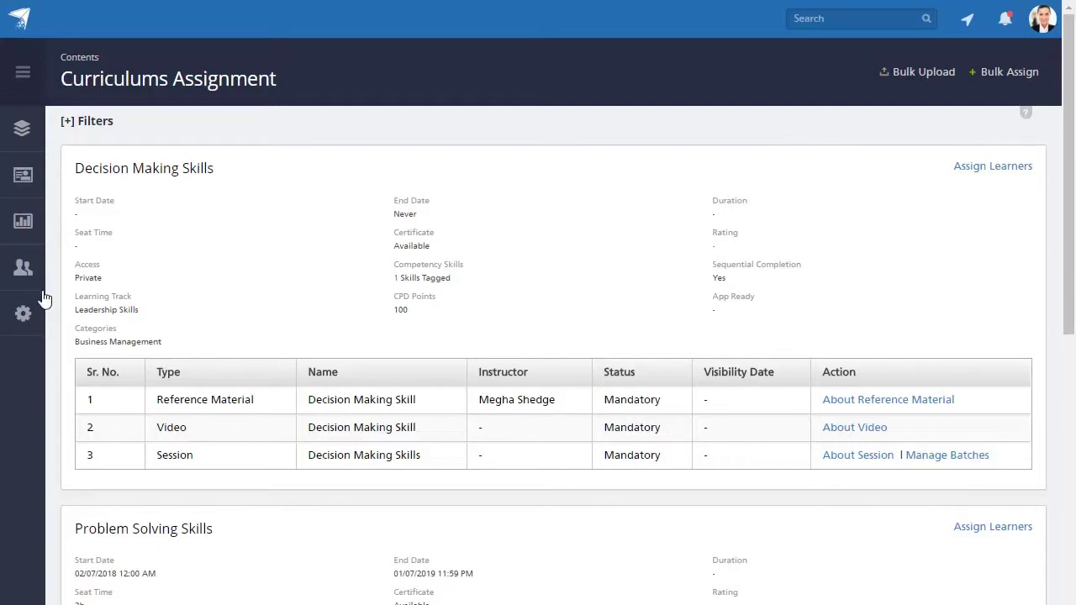
Step: Select the Decision Making Skills and Problem Solving Skills curriculums for multiple assignment, view the assignable users, and return to Curriculums Assignment
{"action": "left_click", "coordinate": [26, 132]}
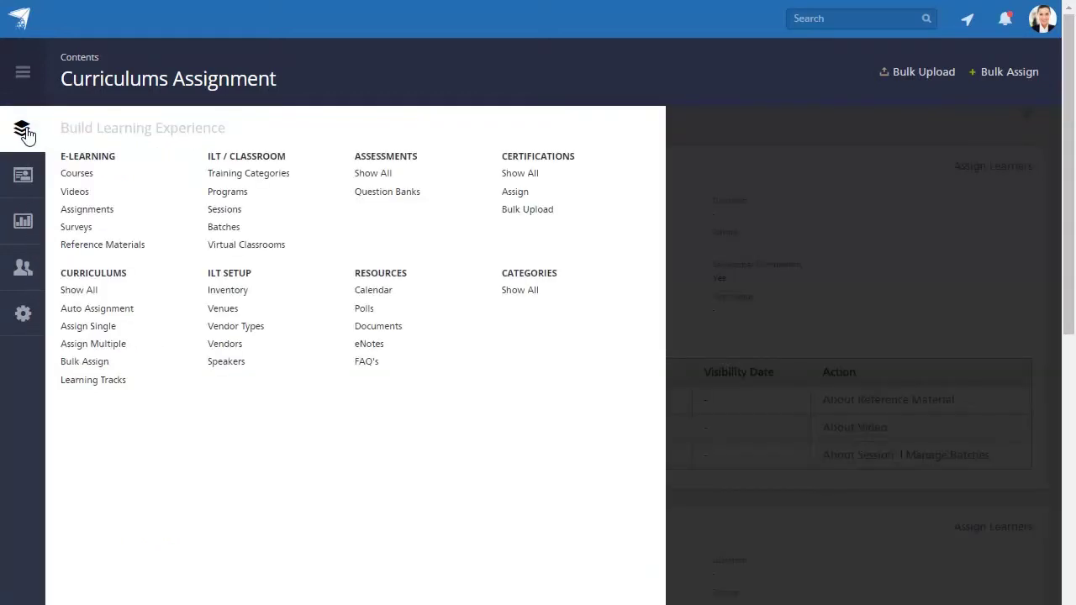
{"action": "left_click", "coordinate": [80, 346]}
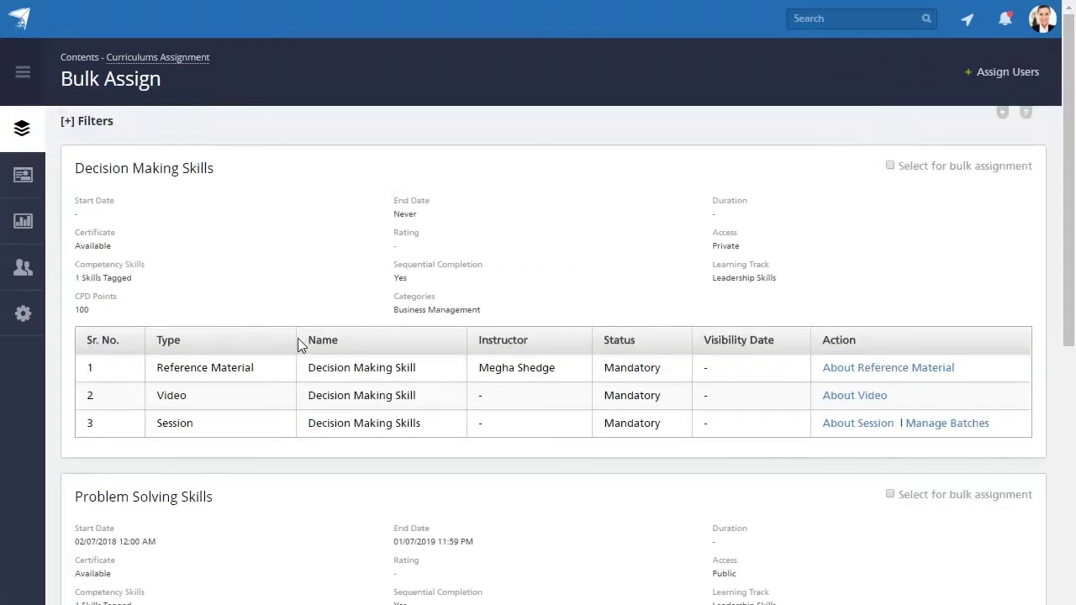
{"action": "left_click", "coordinate": [889, 167]}
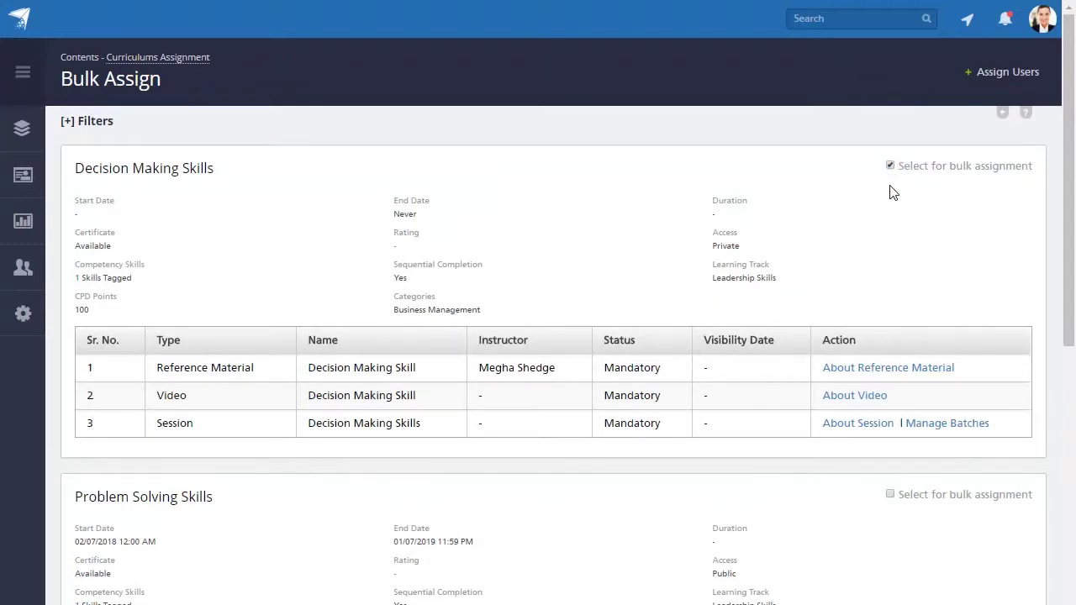
{"action": "left_click", "coordinate": [891, 496]}
{"action": "left_click", "coordinate": [1001, 74]}
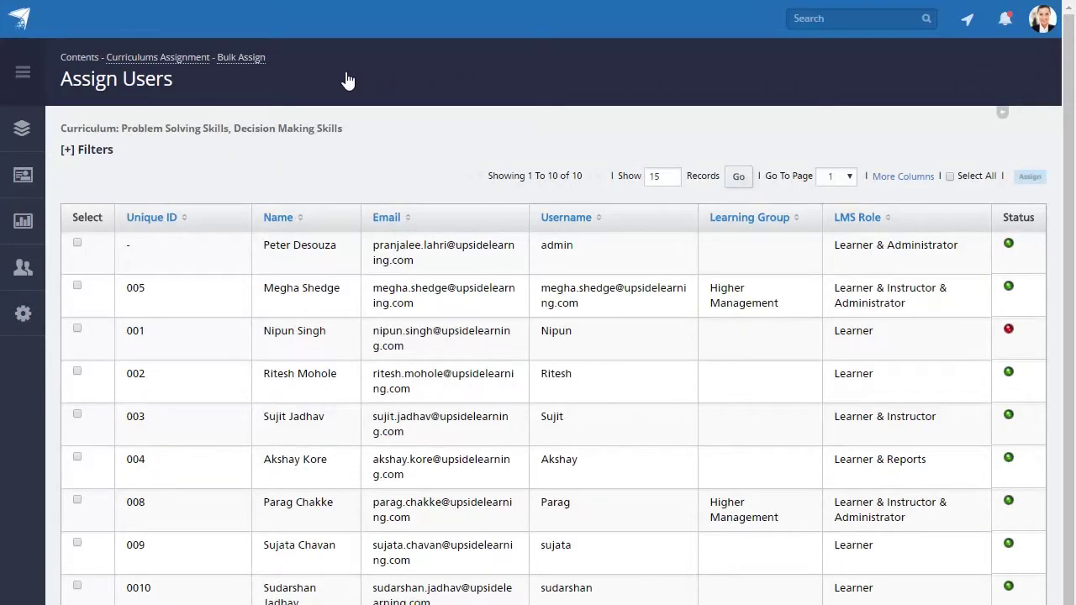
{"action": "left_click", "coordinate": [179, 57]}
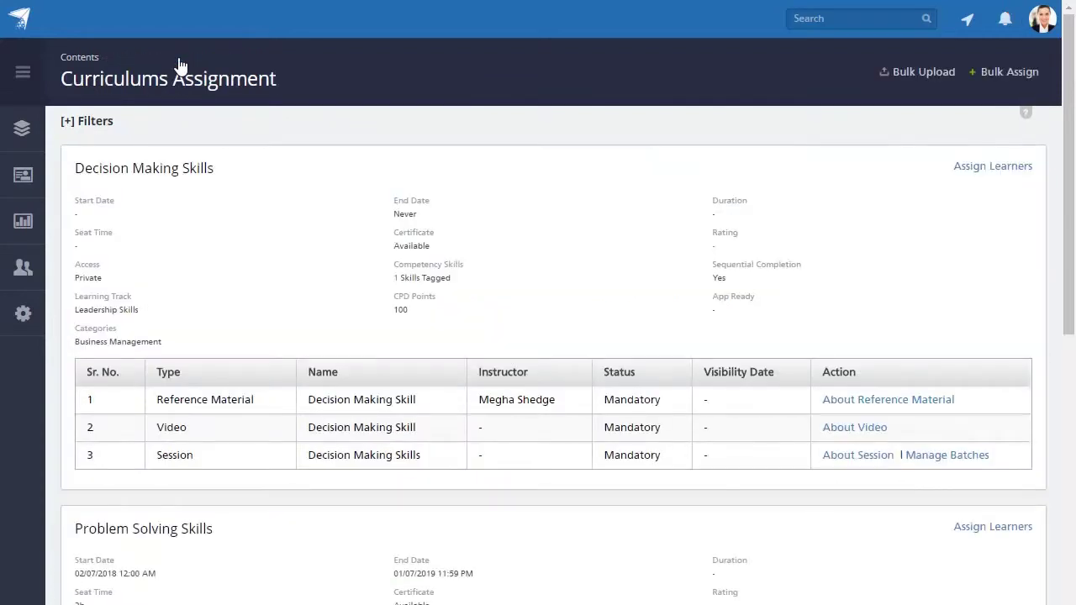
Step: View the file-upload page for bulk curriculum assignment and the Learning Tracks list
{"action": "left_click", "coordinate": [20, 133]}
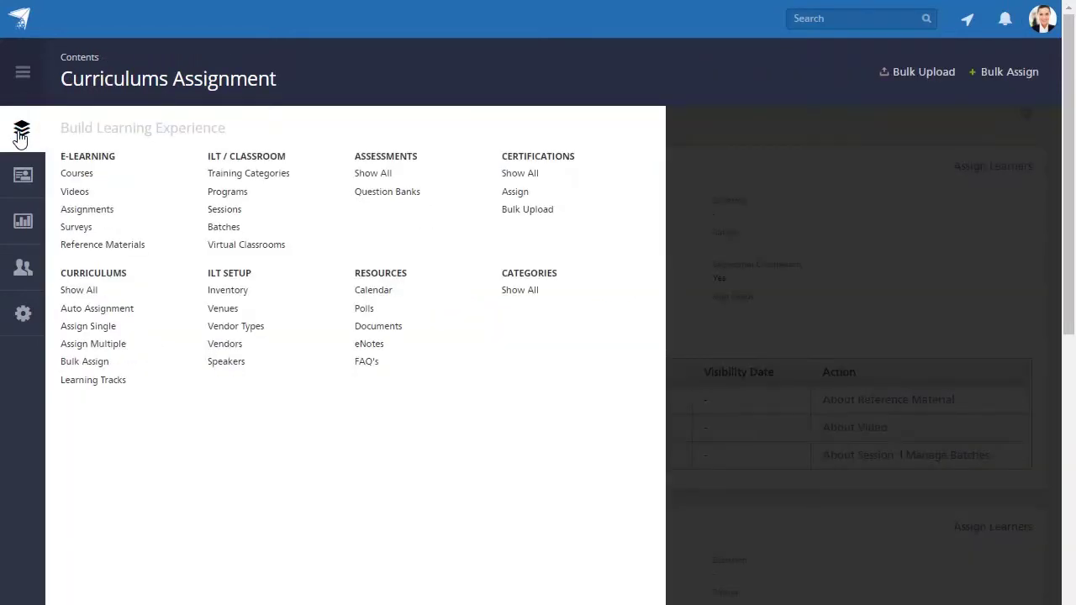
{"action": "left_click", "coordinate": [75, 372]}
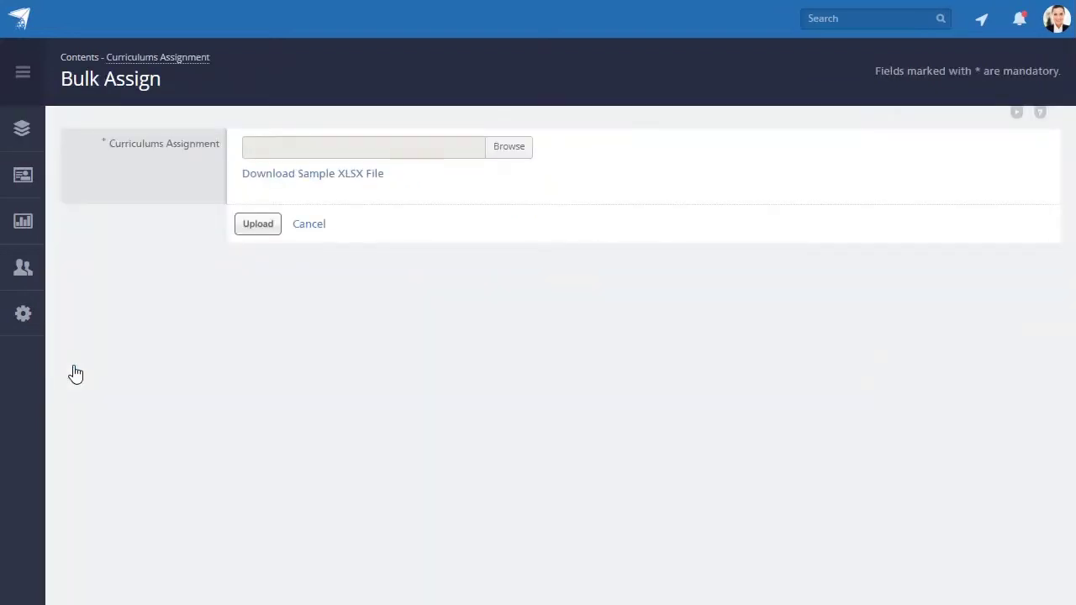
{"action": "left_click", "coordinate": [23, 128]}
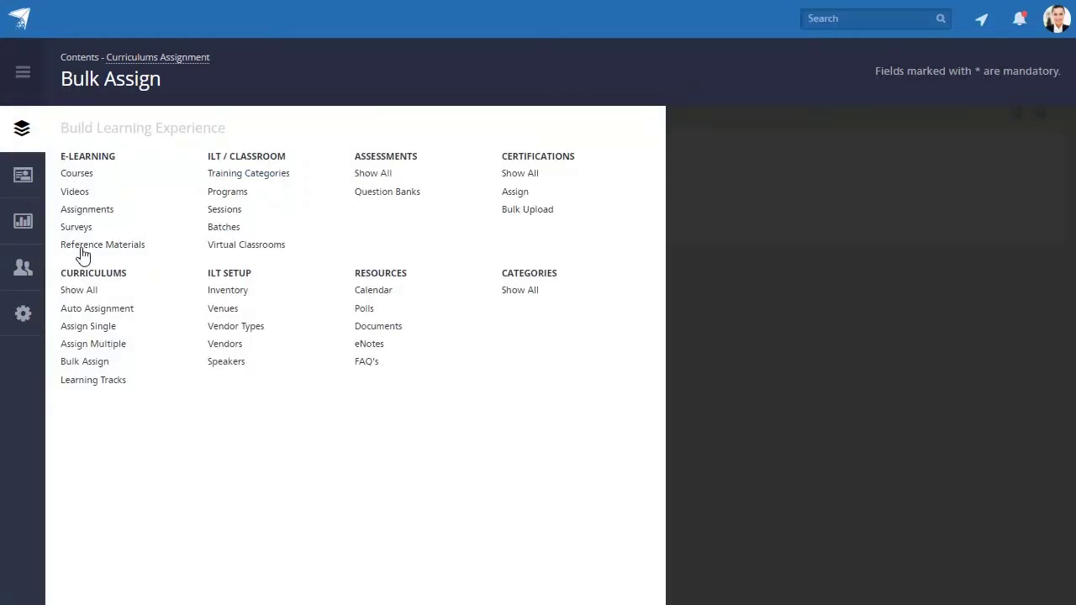
{"action": "left_click", "coordinate": [89, 381]}
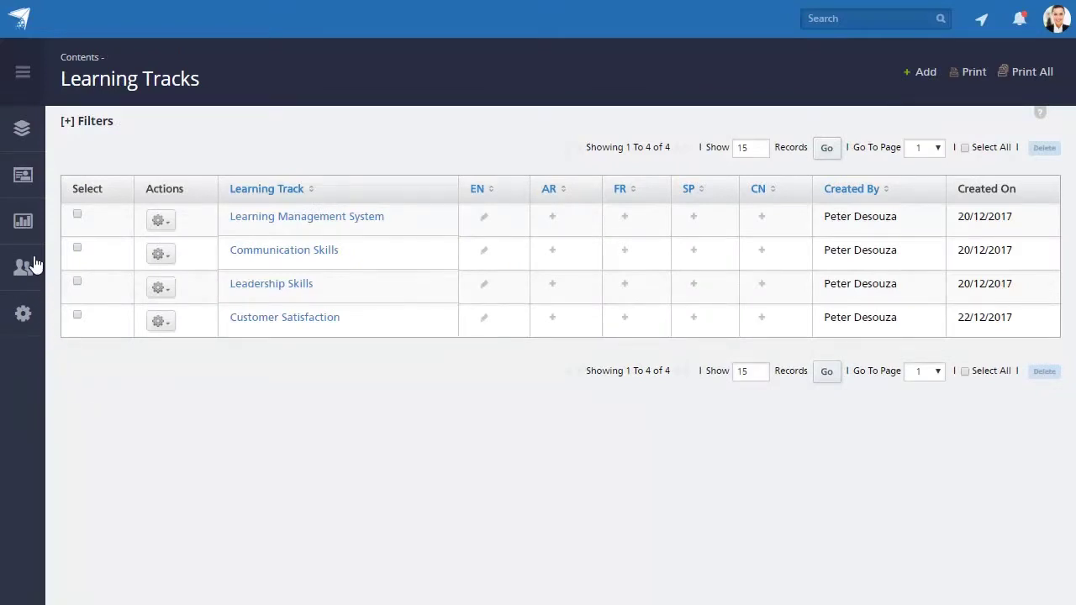
Step: View the Inventory and Venues lists of the ILT setup
{"action": "left_click", "coordinate": [29, 132]}
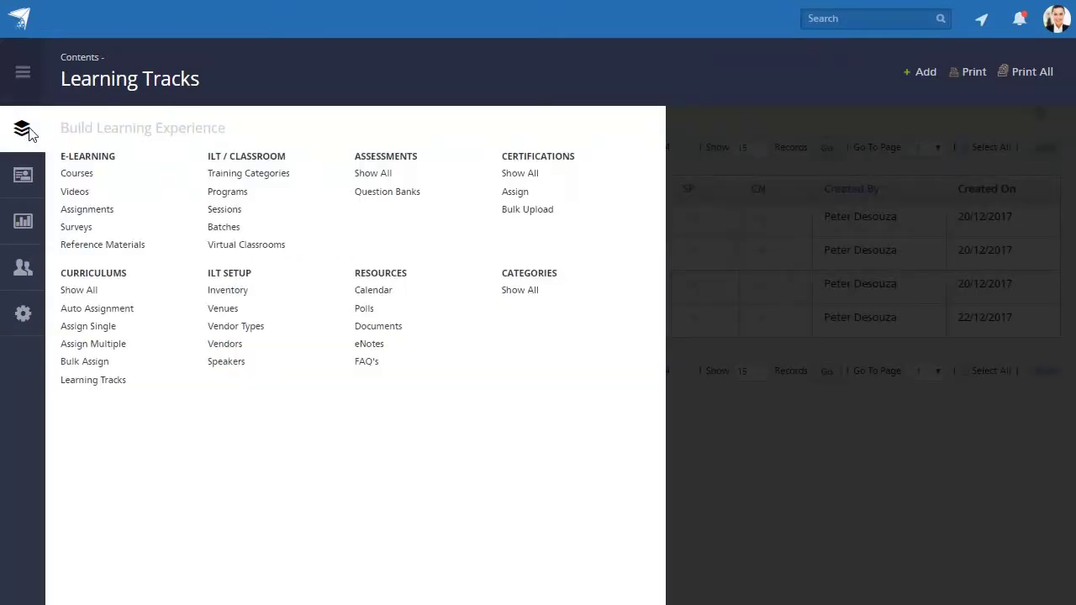
{"action": "left_click", "coordinate": [227, 290]}
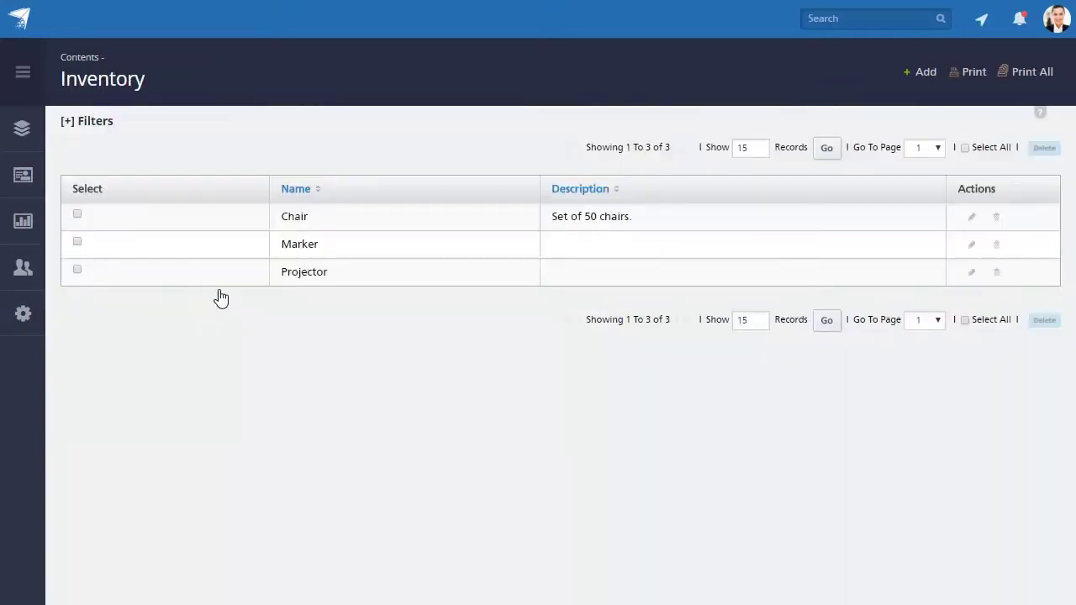
{"action": "left_click", "coordinate": [23, 135]}
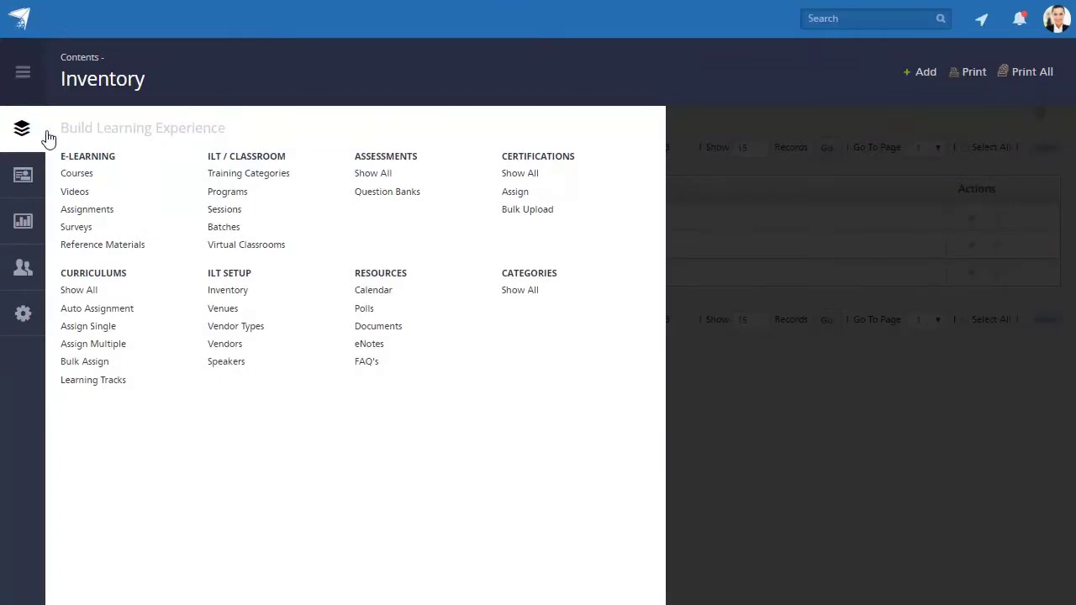
{"action": "left_click", "coordinate": [216, 309]}
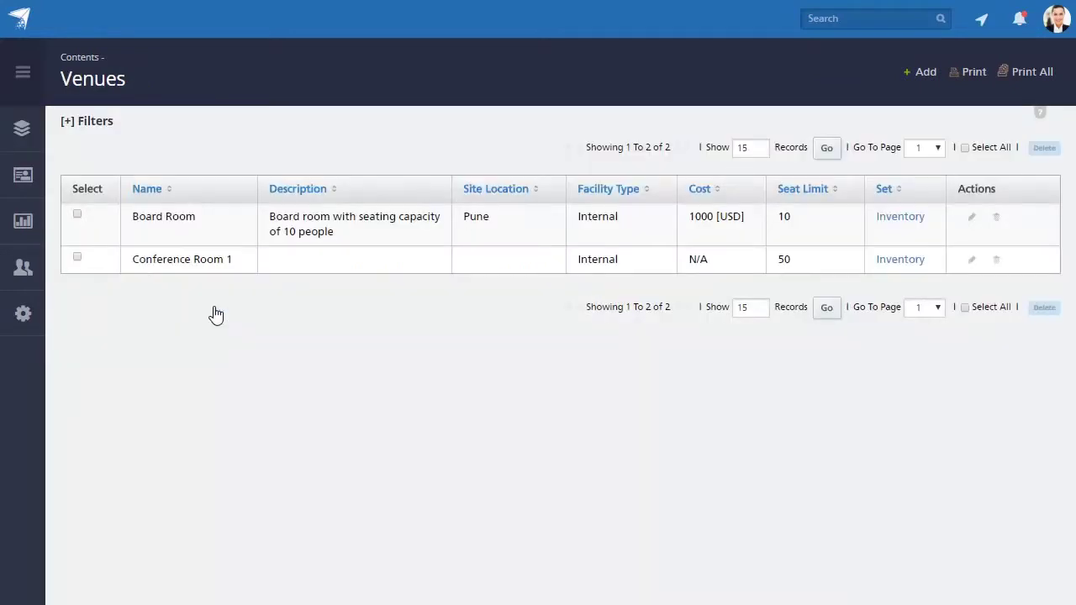
Step: View the Vendor Types and Vendors lists of the ILT setup
{"action": "left_click", "coordinate": [28, 134]}
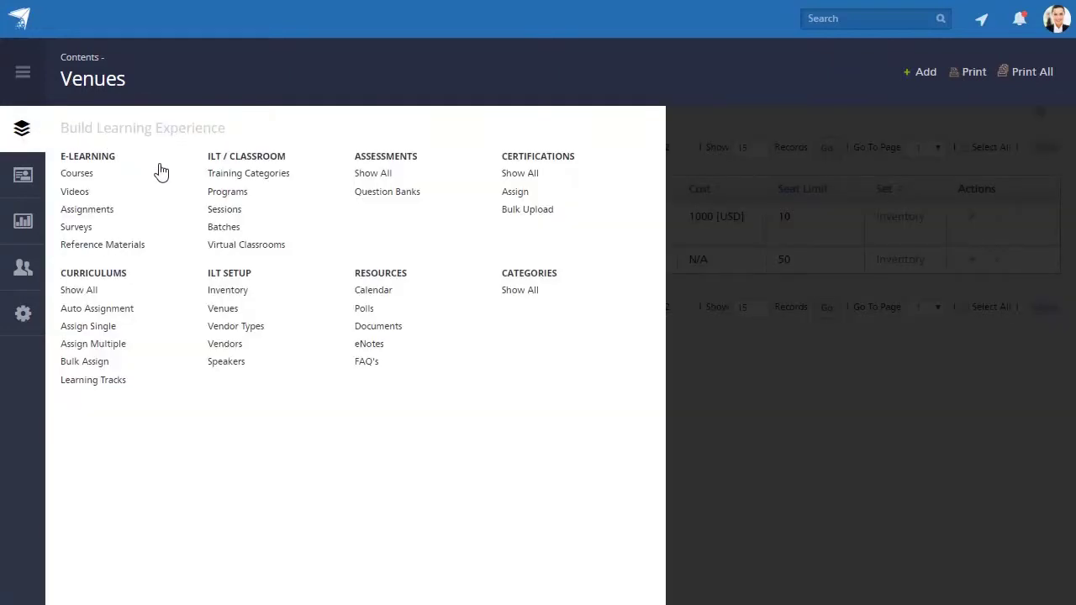
{"action": "left_click", "coordinate": [227, 328]}
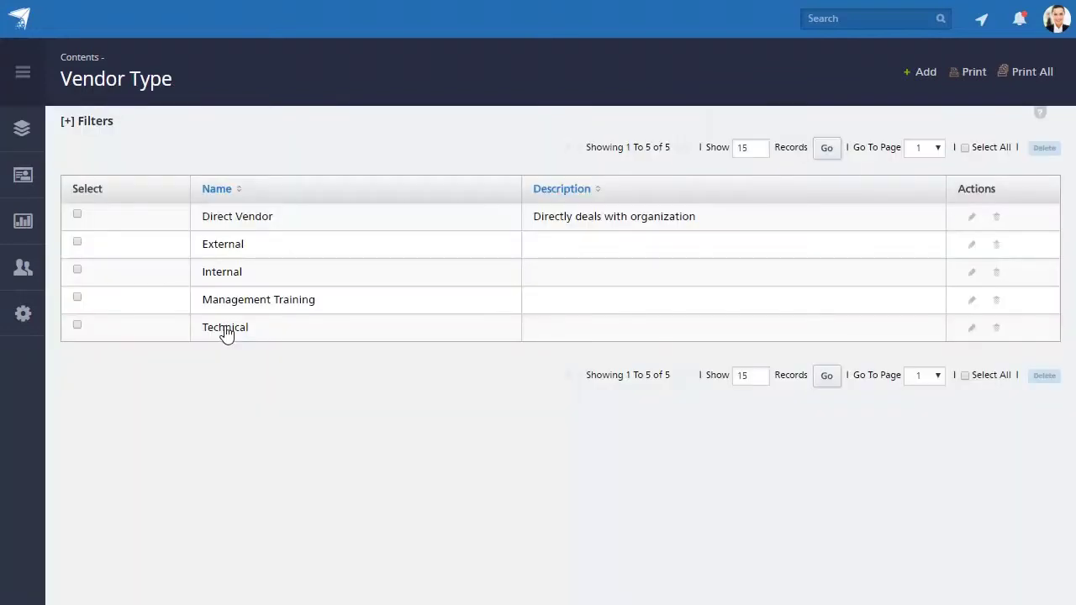
{"action": "left_click", "coordinate": [25, 130]}
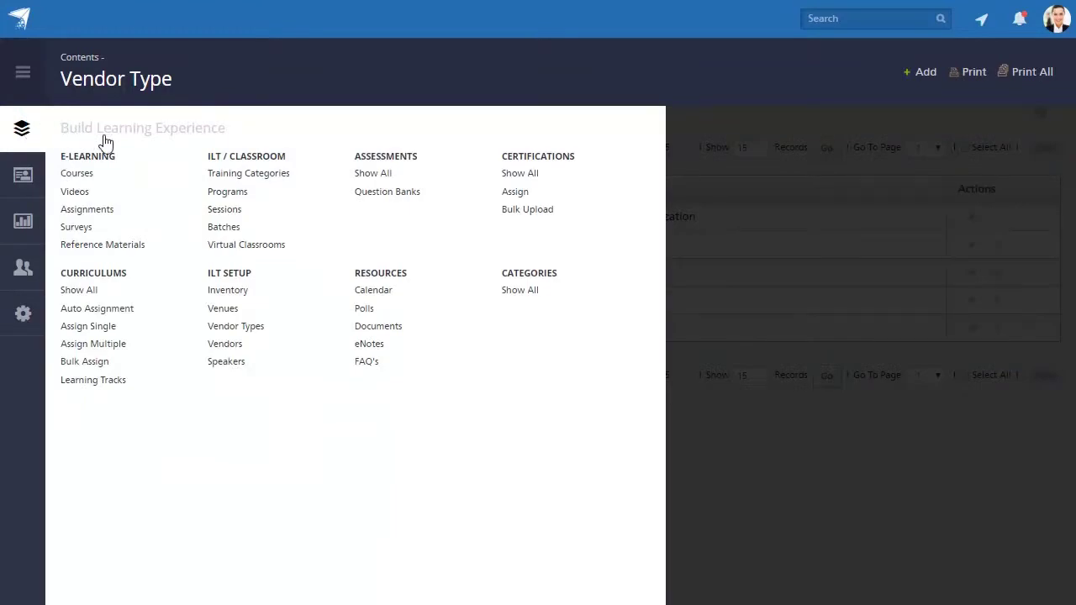
{"action": "left_click", "coordinate": [224, 345]}
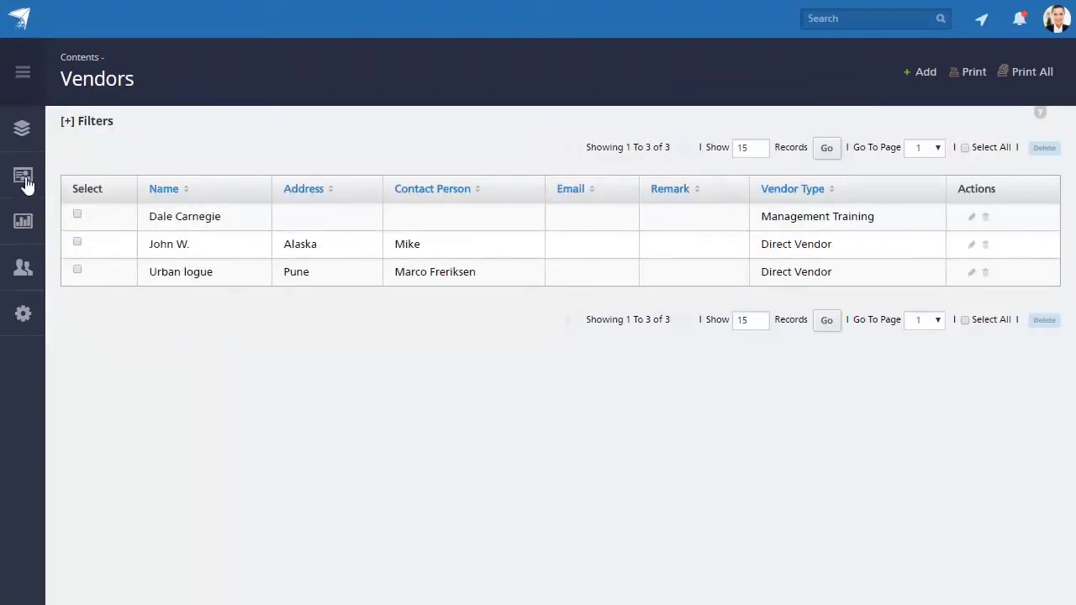
Step: View the Speakers list of the ILT setup and the Training Categories list of the ILT / Classroom section
{"action": "left_click", "coordinate": [23, 135]}
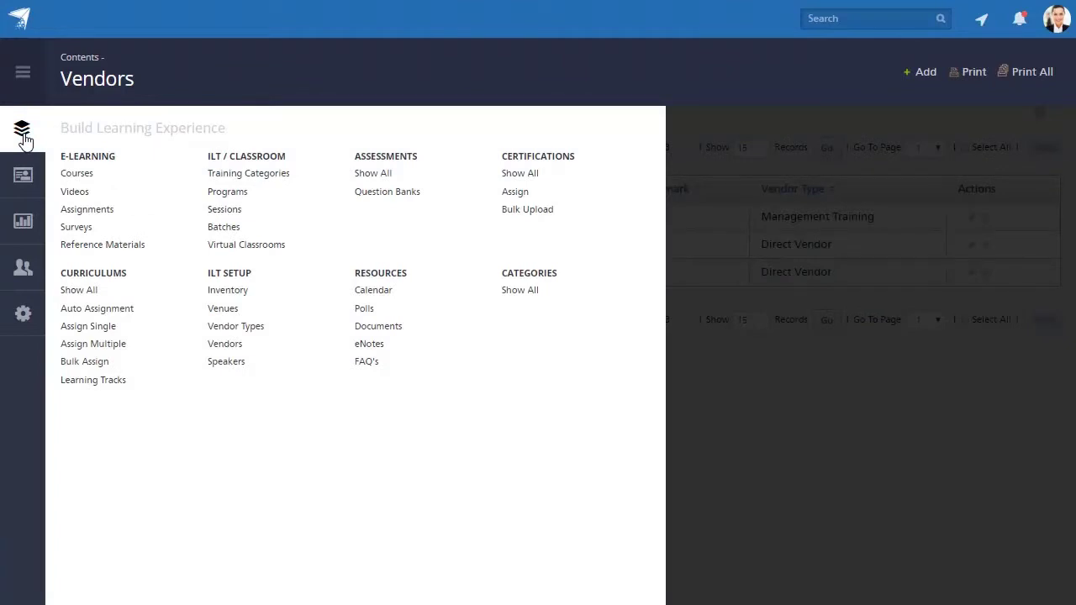
{"action": "left_click", "coordinate": [217, 365]}
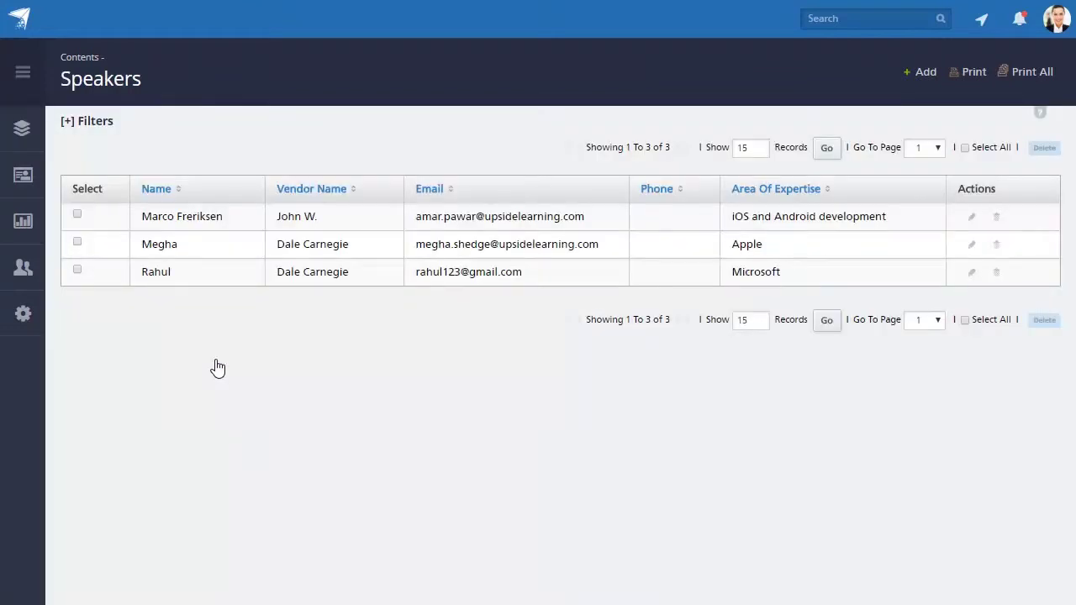
{"action": "left_click", "coordinate": [25, 133]}
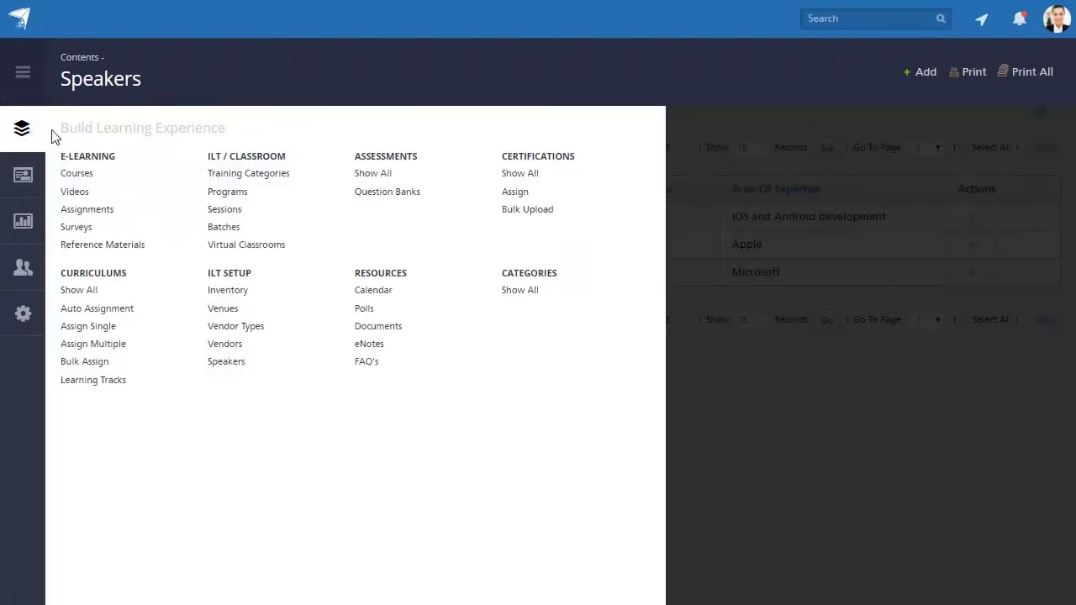
{"action": "mouse_move", "coordinate": [222, 162]}
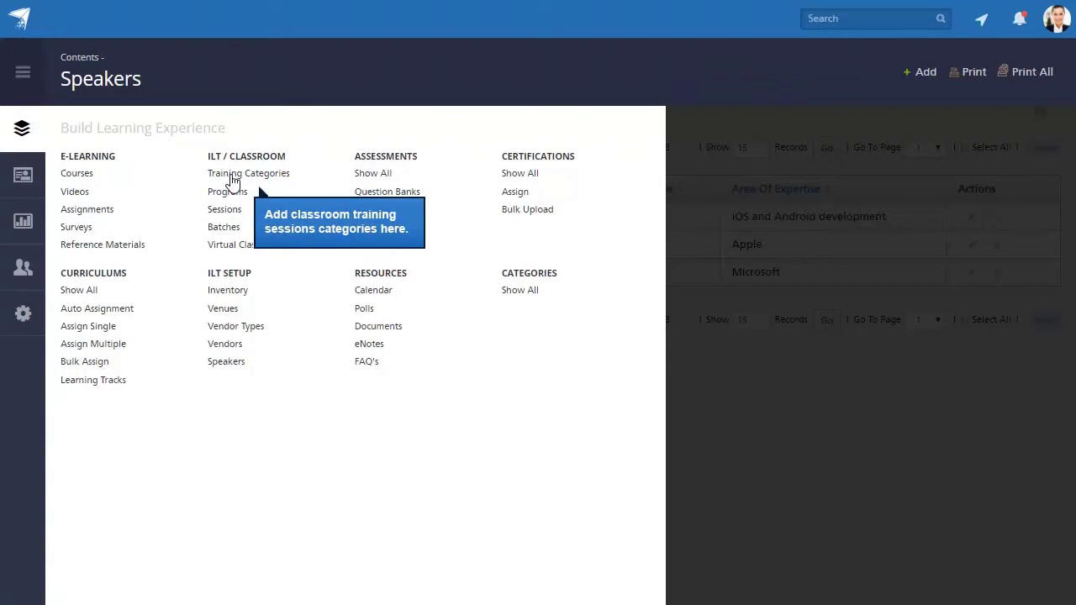
{"action": "left_click", "coordinate": [233, 174]}
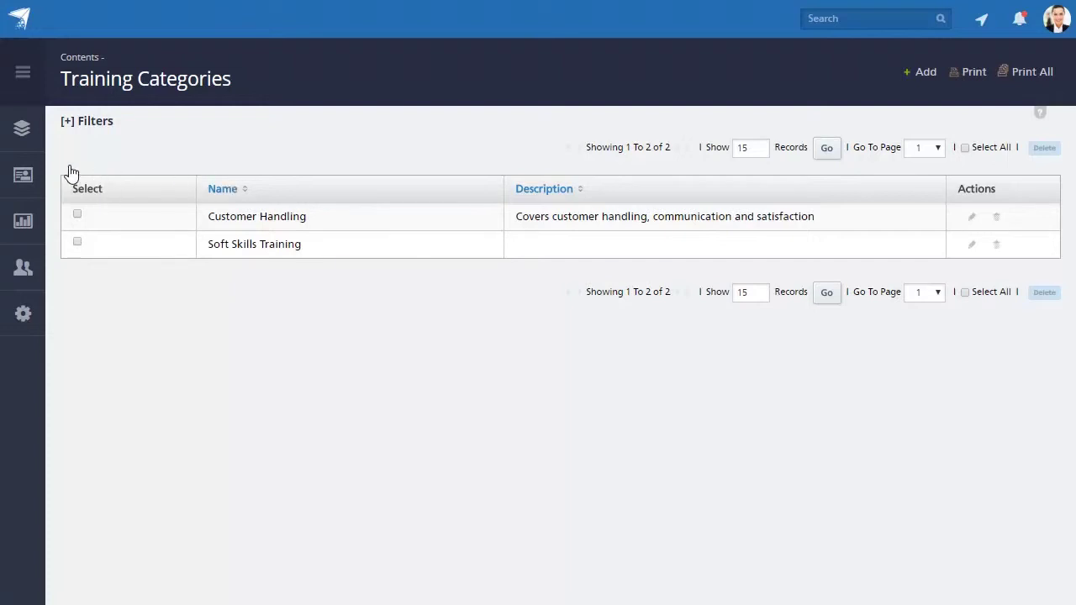
Step: View the Programs and Sessions lists of the ILT / Classroom section
{"action": "left_click", "coordinate": [22, 150]}
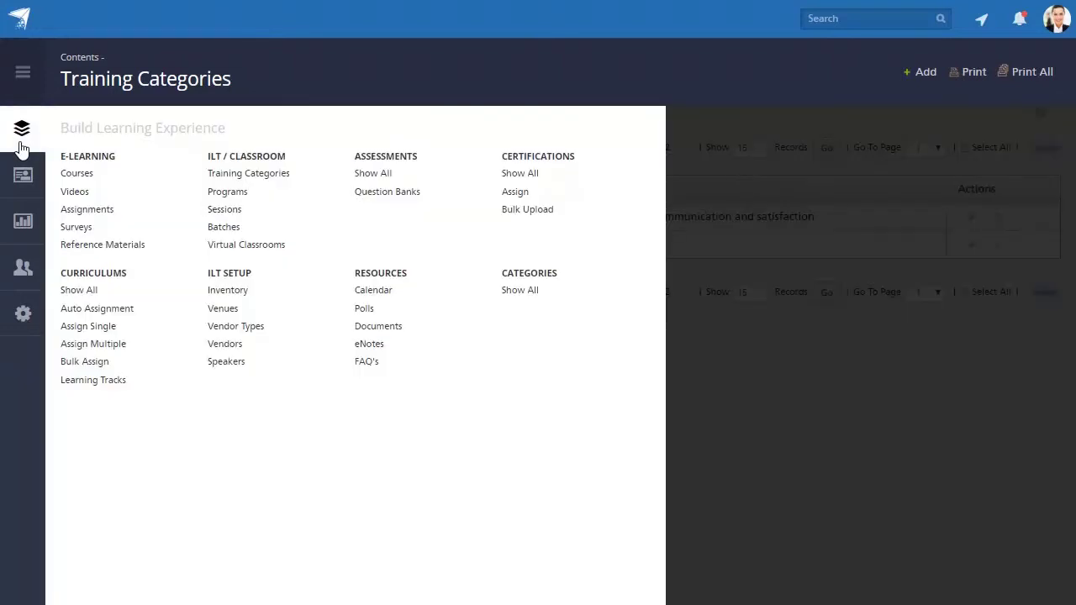
{"action": "left_click", "coordinate": [219, 193]}
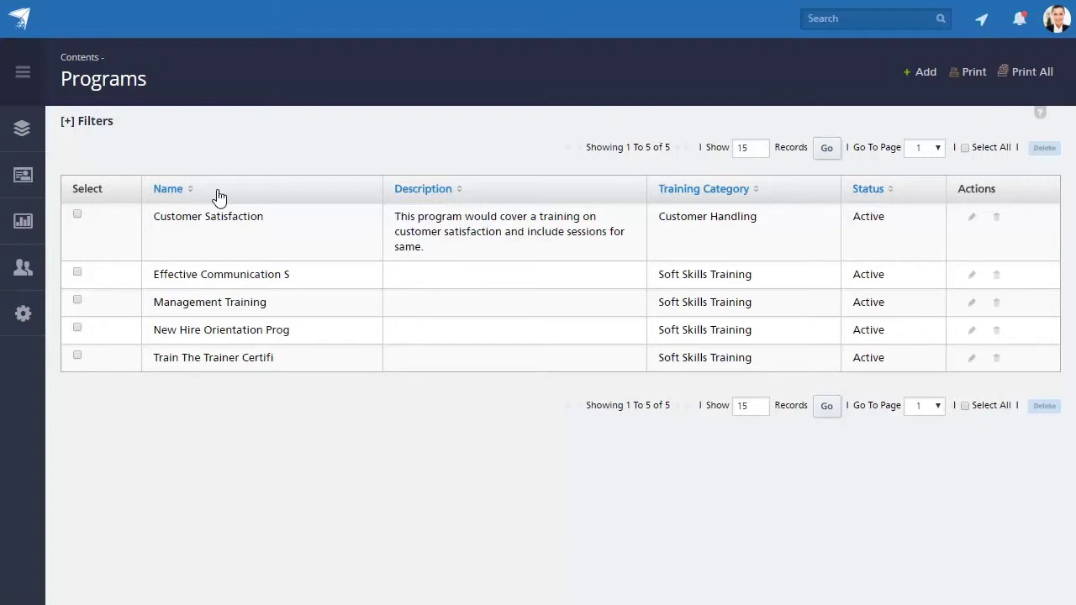
{"action": "left_click", "coordinate": [24, 127]}
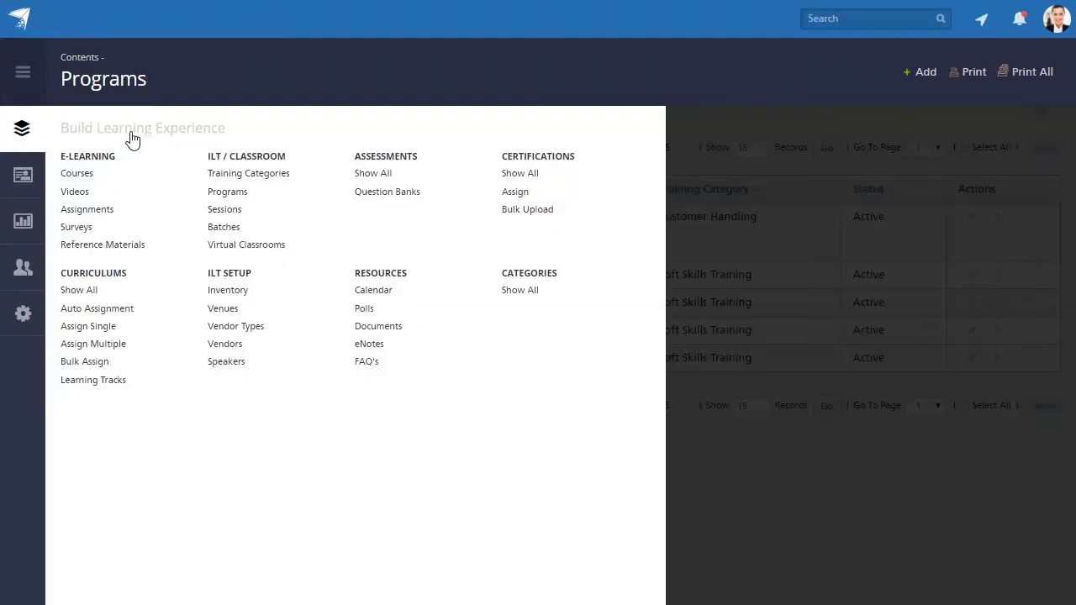
{"action": "left_click", "coordinate": [222, 210]}
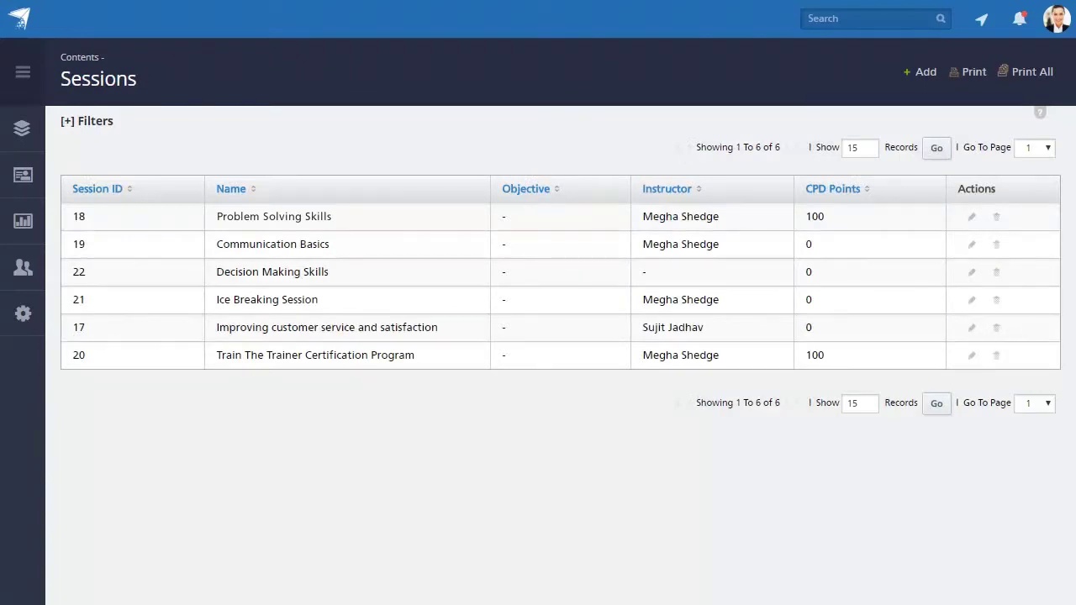
Step: View the batches of the Decision Making Skills session, look through the blank Create Batch form, and return to Curriculums Assignment
{"action": "left_click", "coordinate": [25, 130]}
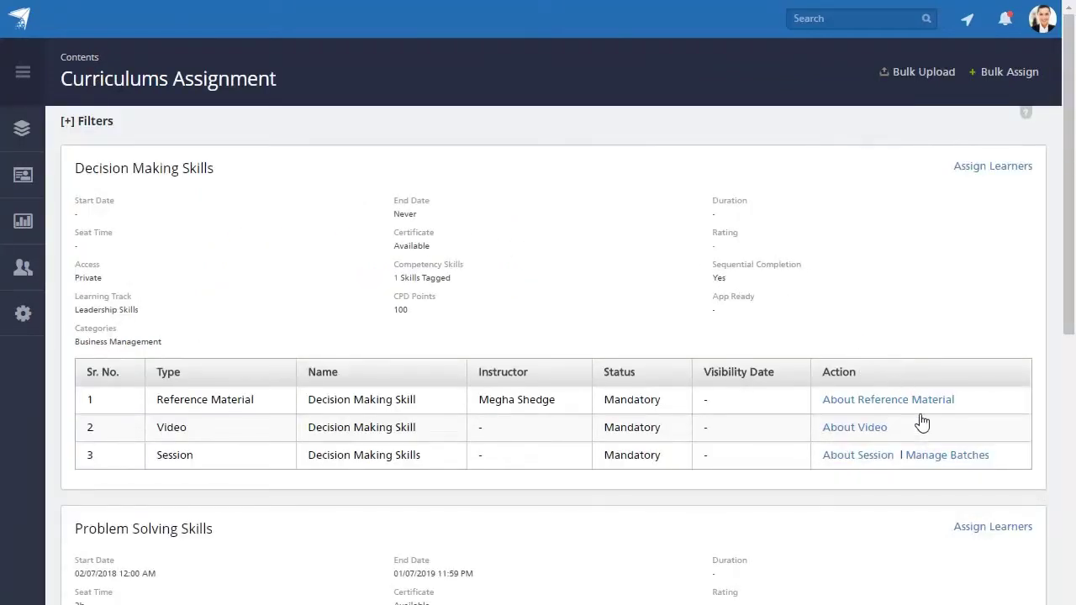
{"action": "left_click", "coordinate": [928, 455]}
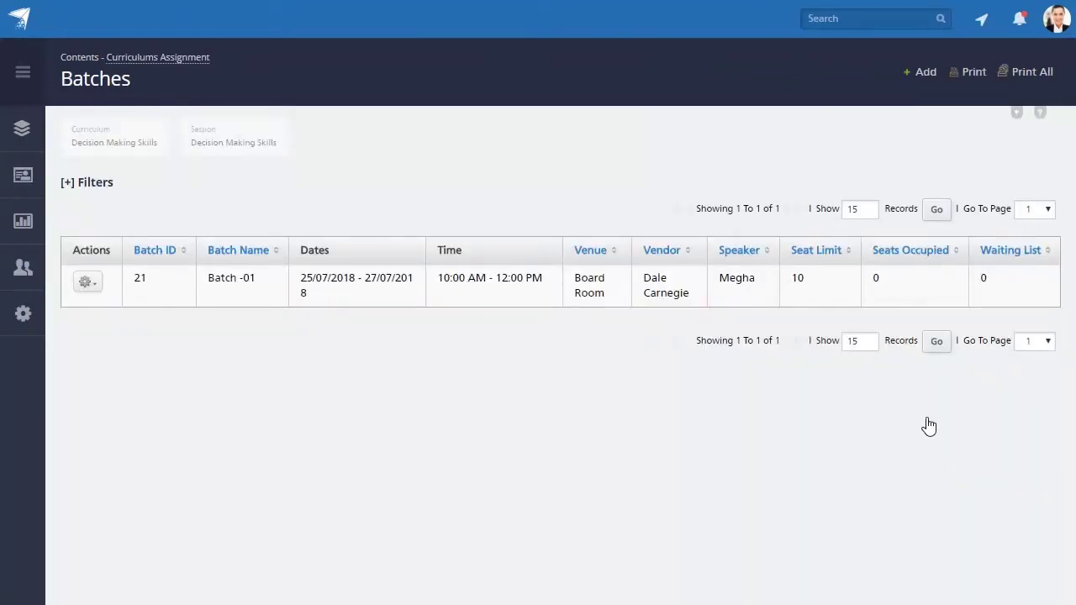
{"action": "left_click", "coordinate": [923, 72]}
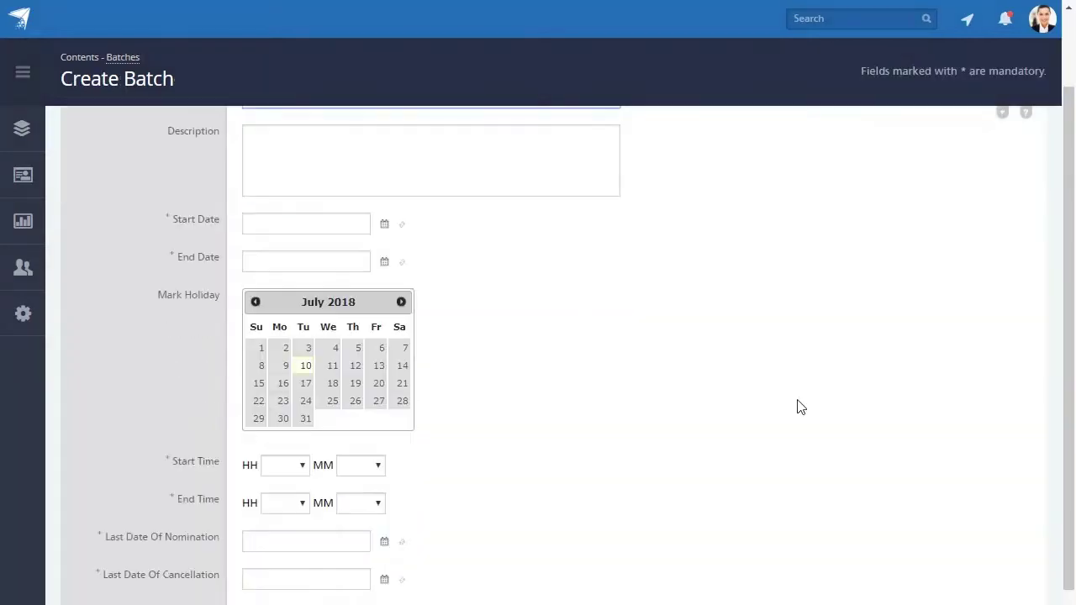
{"action": "scroll", "coordinate": [800, 407], "scroll_direction": "down", "scroll_amount": 5}
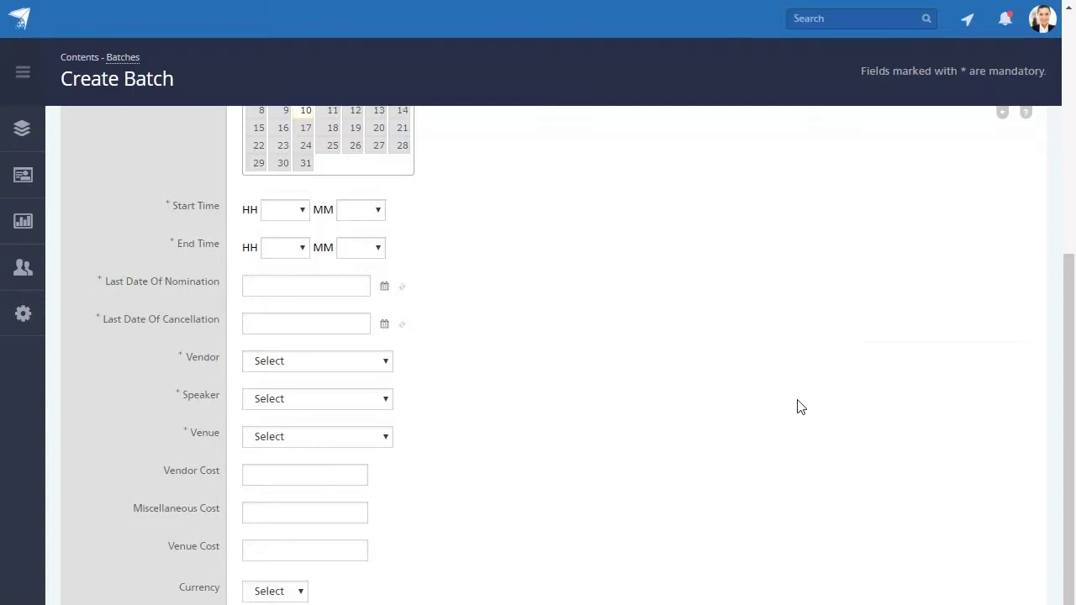
{"action": "scroll", "coordinate": [800, 406], "scroll_direction": "up", "scroll_amount": 5}
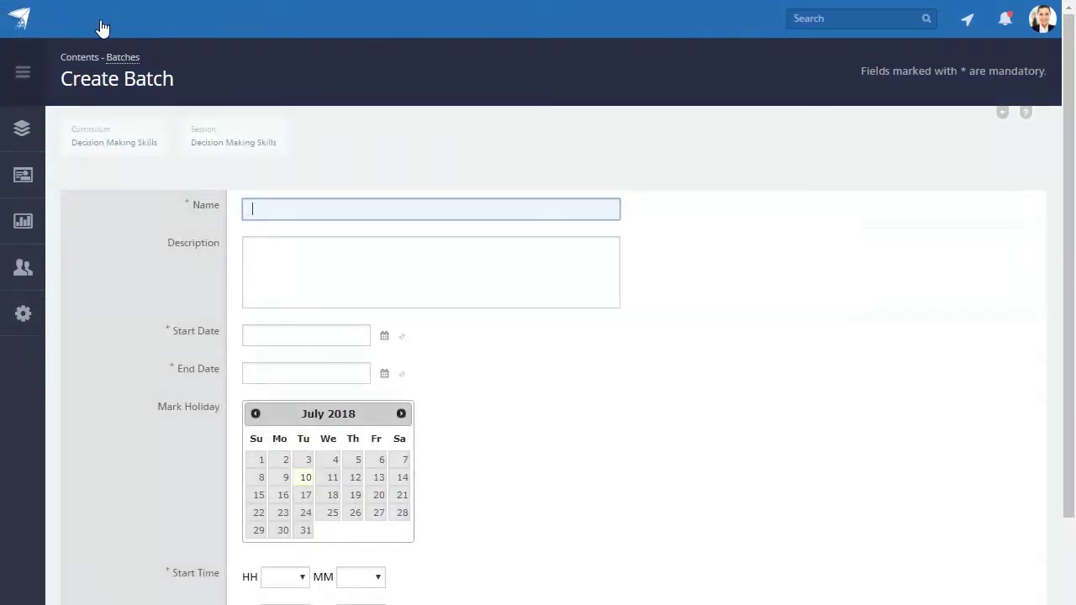
{"action": "left_click", "coordinate": [123, 59]}
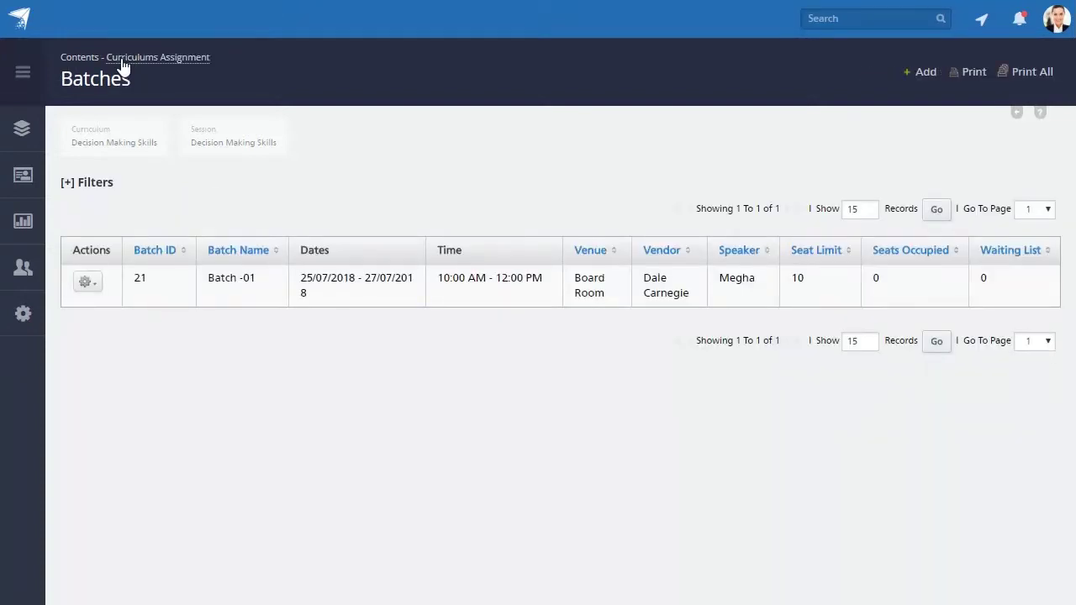
{"action": "left_click", "coordinate": [122, 59]}
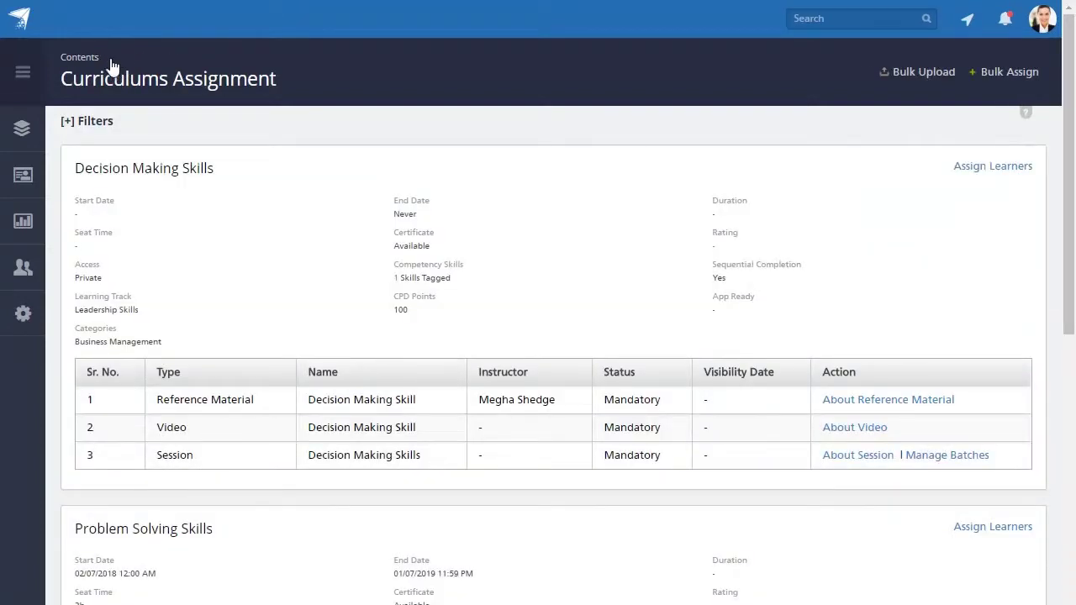
Step: View the Virtual Classroom Sessions page and its blank creation form, then return to the sessions page
{"action": "left_click", "coordinate": [23, 130]}
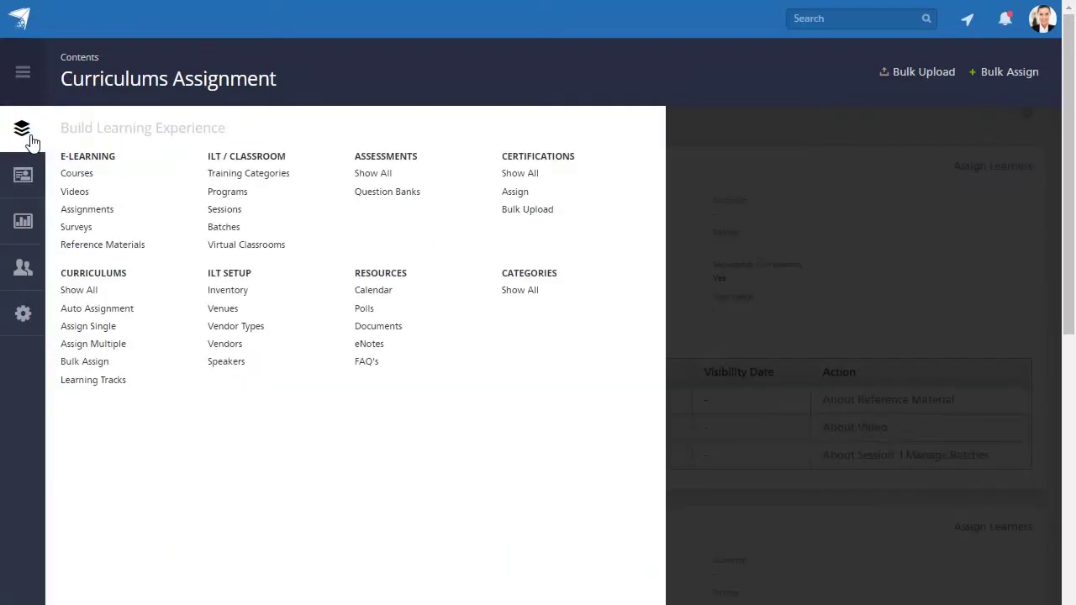
{"action": "left_click", "coordinate": [236, 249]}
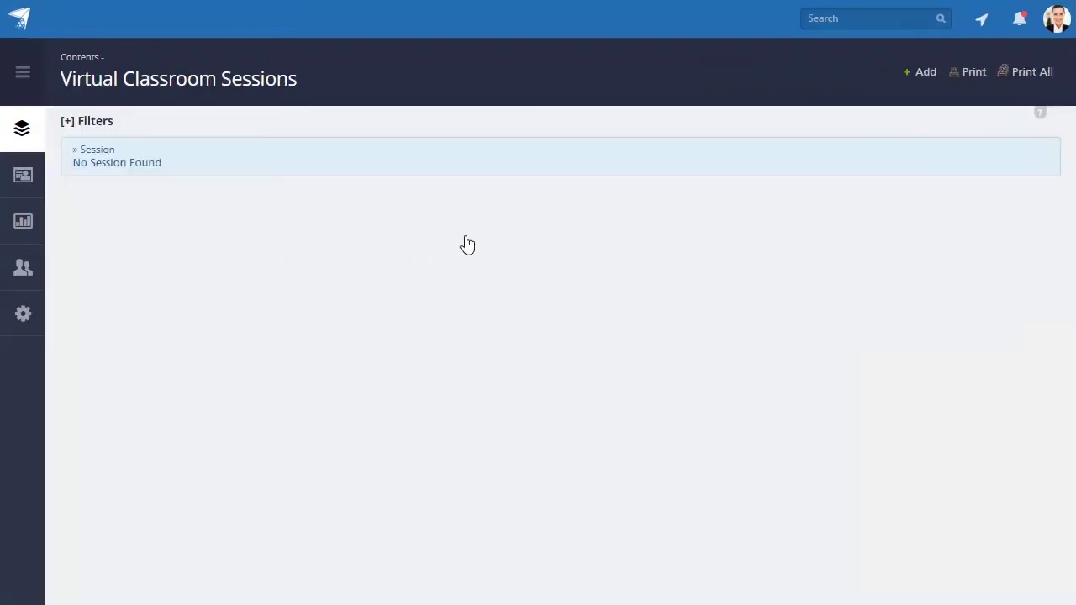
{"action": "left_click", "coordinate": [921, 74]}
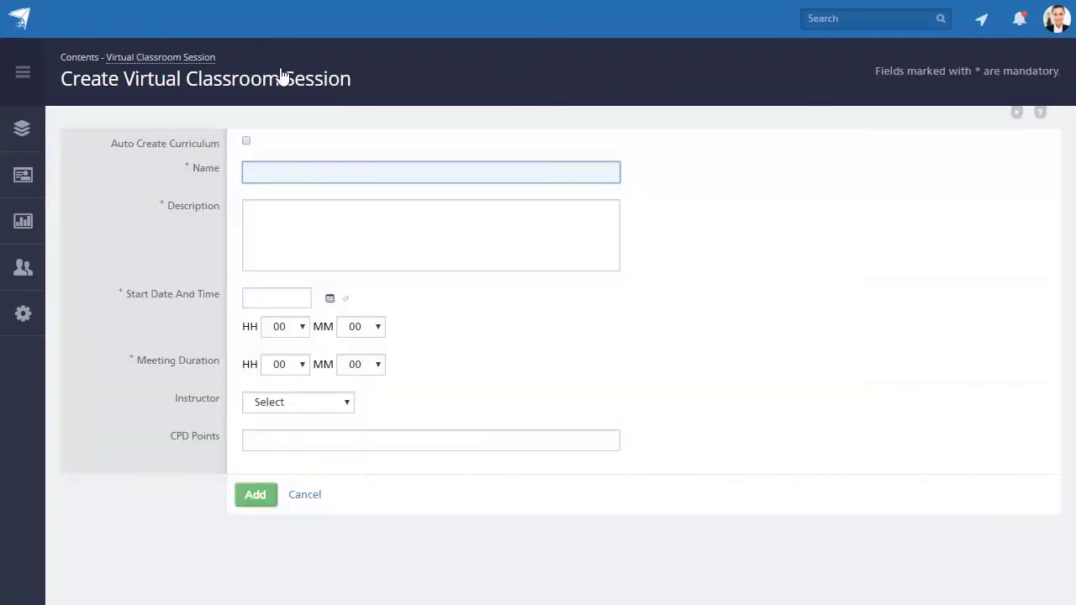
{"action": "left_click", "coordinate": [149, 57]}
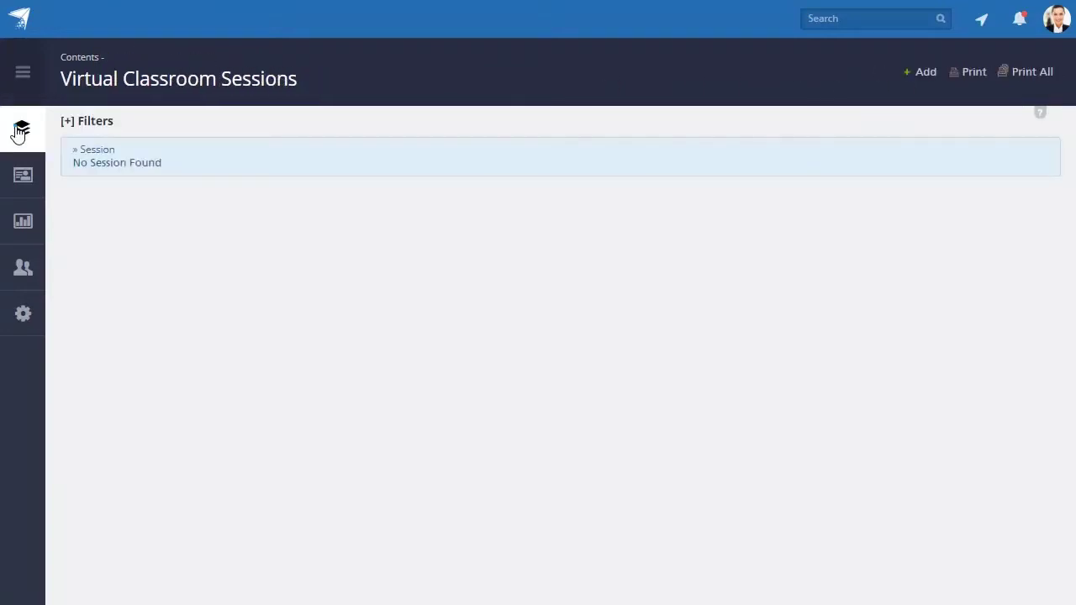
Step: View the Assessments list and the Question Banks list
{"action": "left_click", "coordinate": [20, 132]}
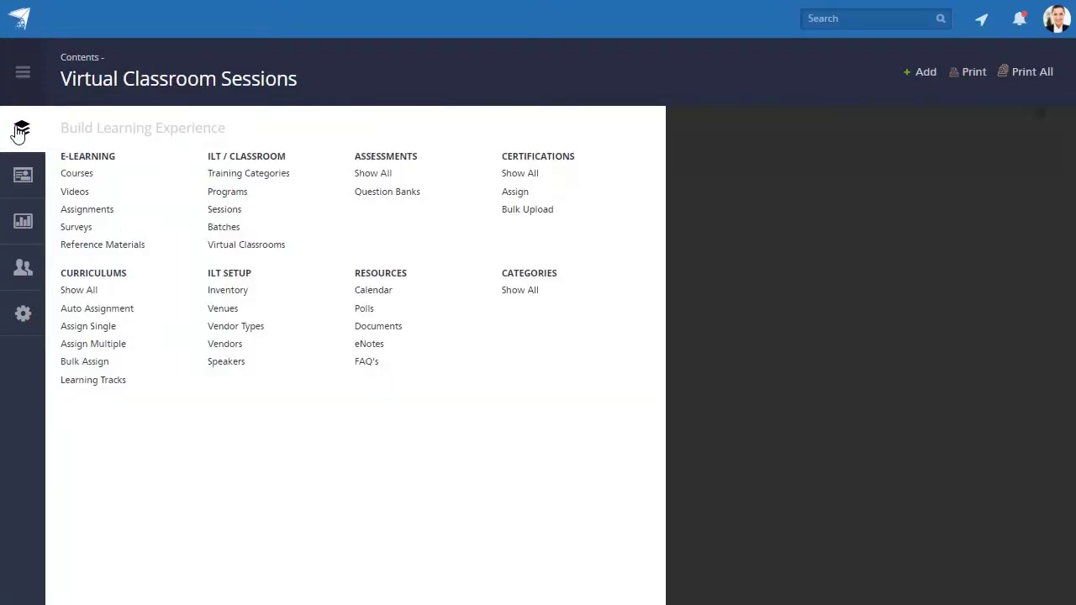
{"action": "left_click", "coordinate": [376, 162]}
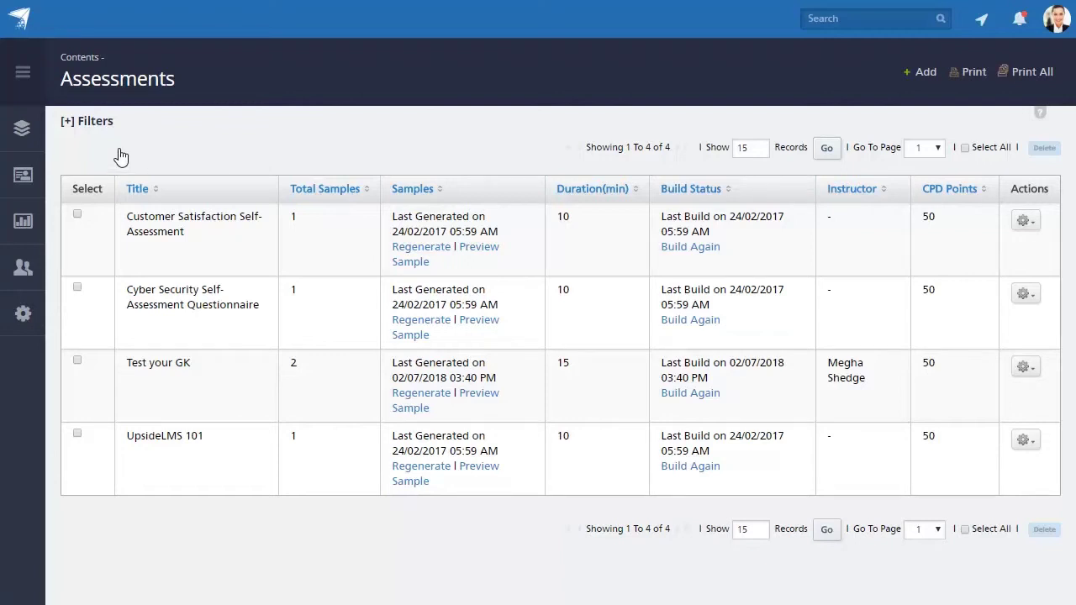
{"action": "left_click", "coordinate": [33, 134]}
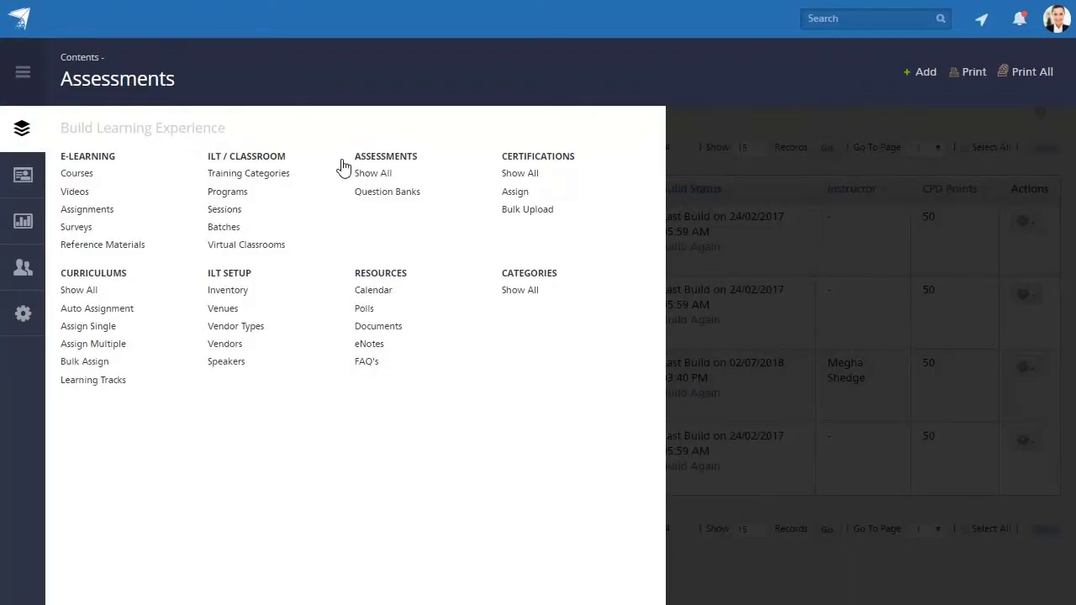
{"action": "left_click", "coordinate": [373, 195]}
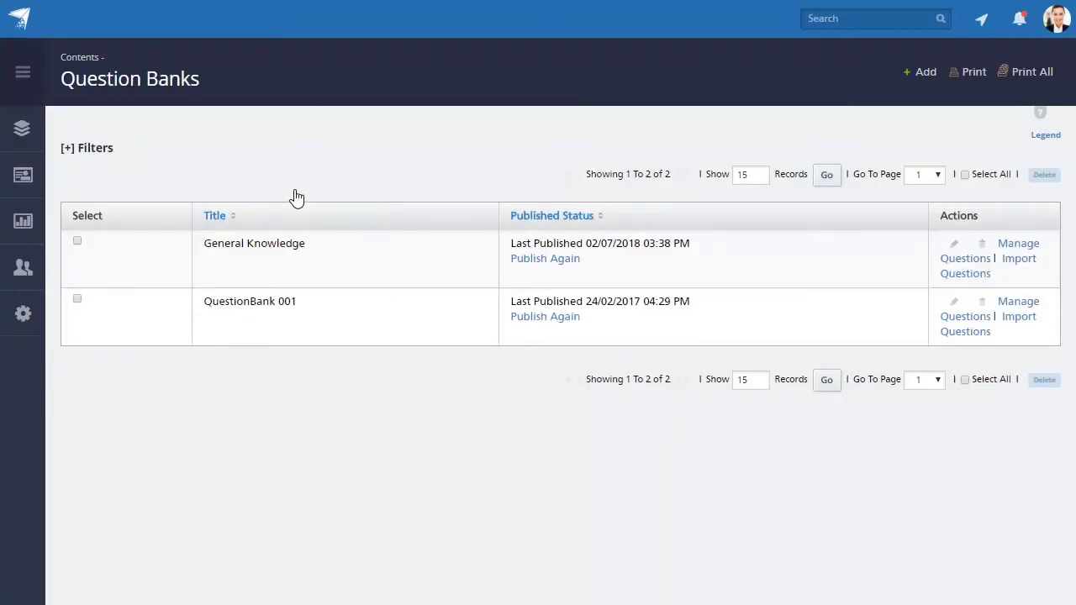
Step: View the Events Calendar and the Polls list of the Resources section
{"action": "left_click", "coordinate": [26, 140]}
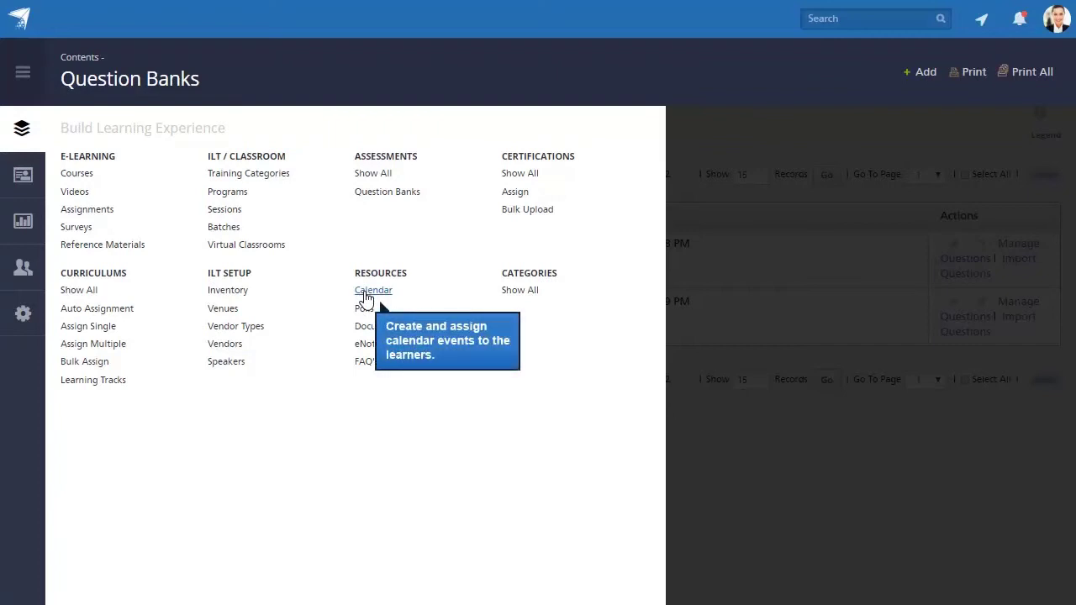
{"action": "left_click", "coordinate": [366, 296]}
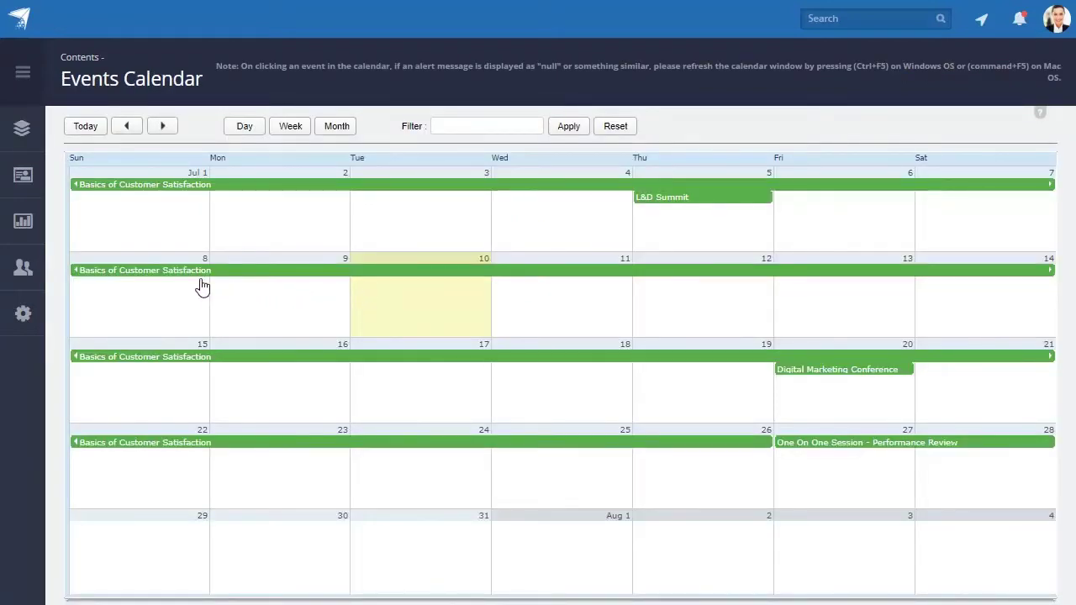
{"action": "left_click", "coordinate": [21, 131]}
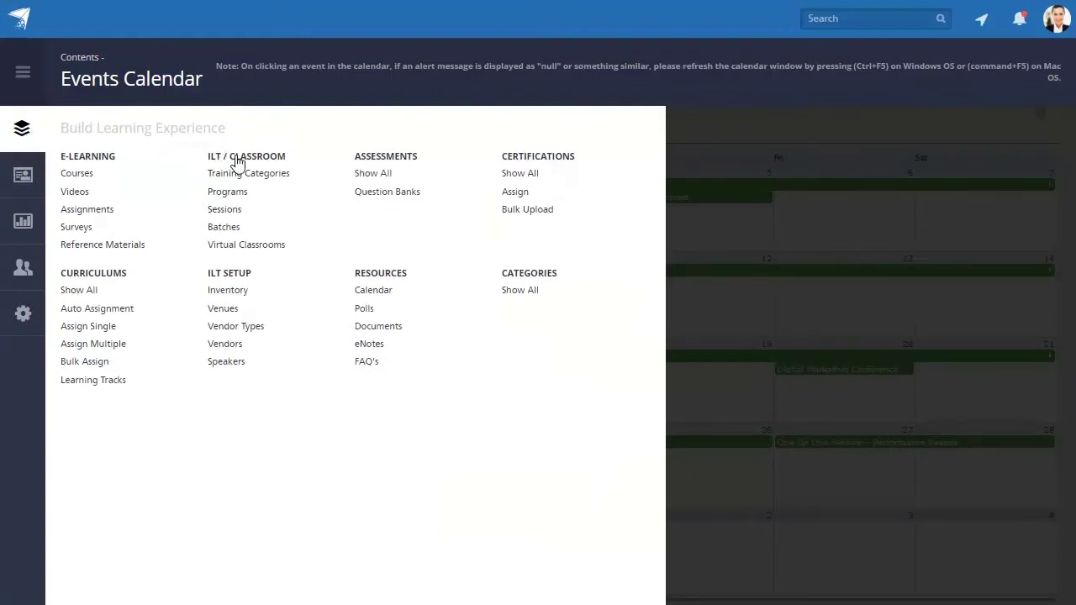
{"action": "left_click", "coordinate": [365, 311]}
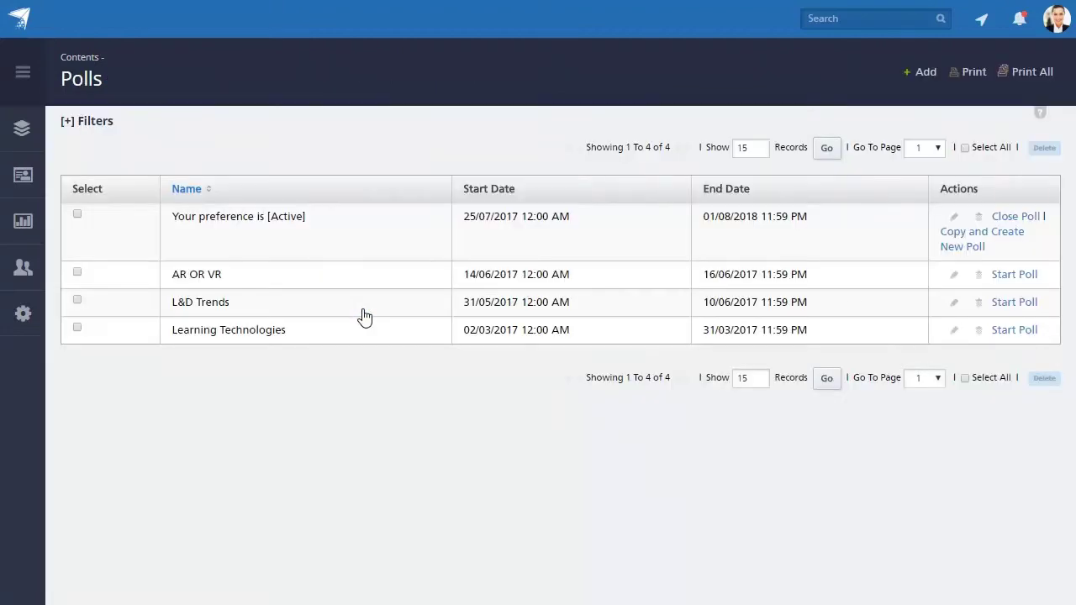
Step: View the Documents tree and the Learner eNotes list of the Resources section
{"action": "left_click", "coordinate": [22, 137]}
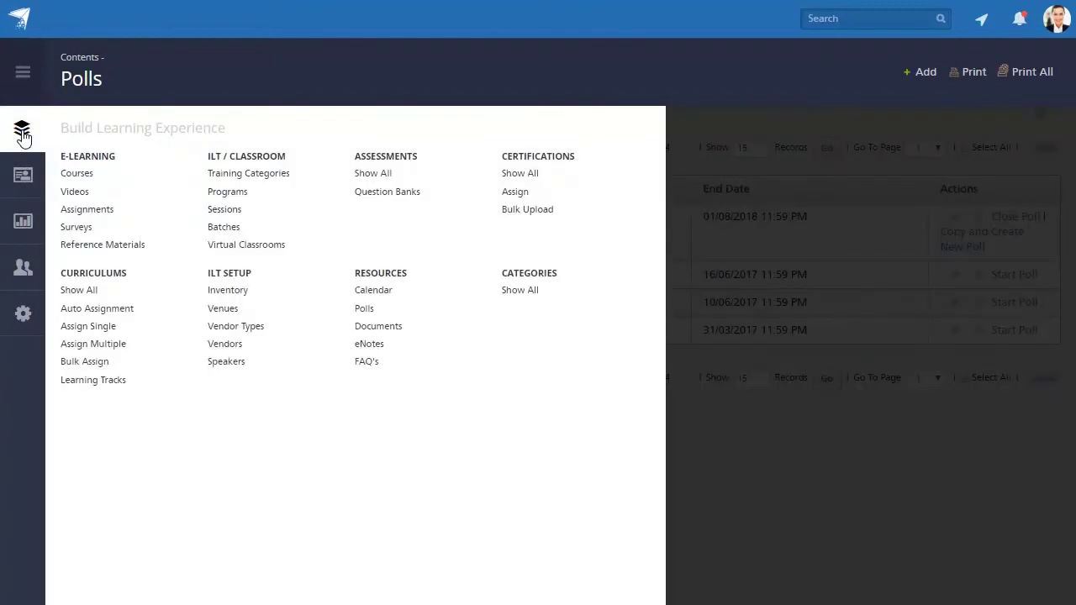
{"action": "left_click", "coordinate": [378, 327]}
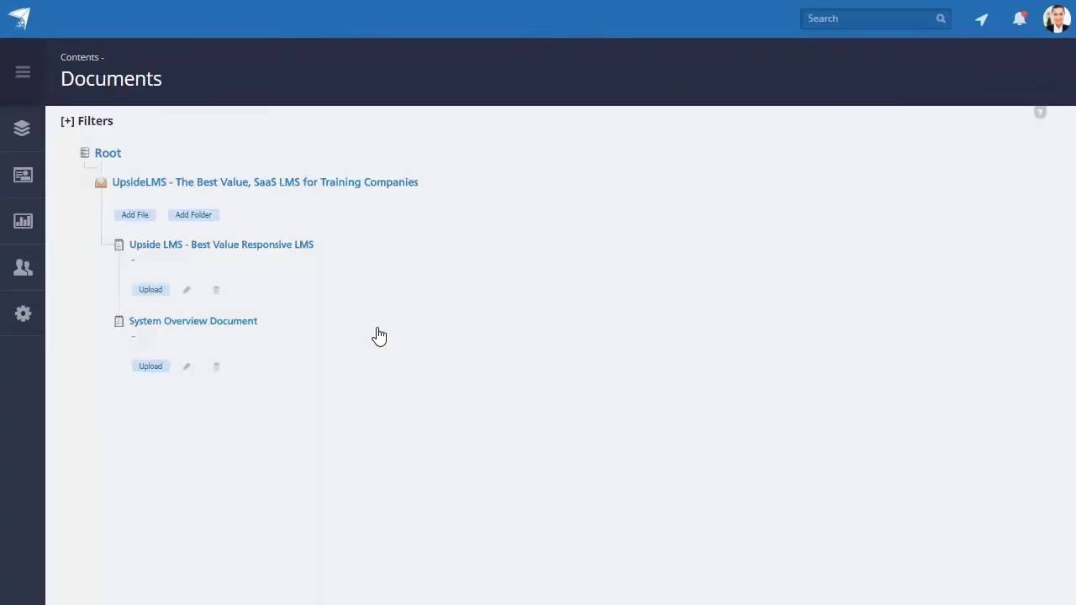
{"action": "left_click", "coordinate": [8, 135]}
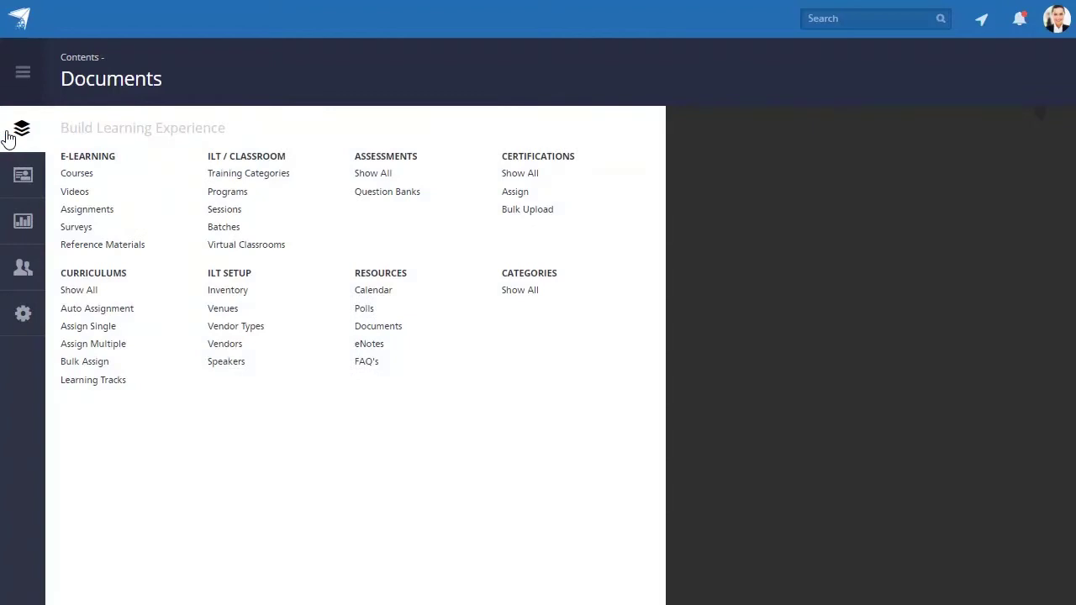
{"action": "left_click", "coordinate": [368, 346]}
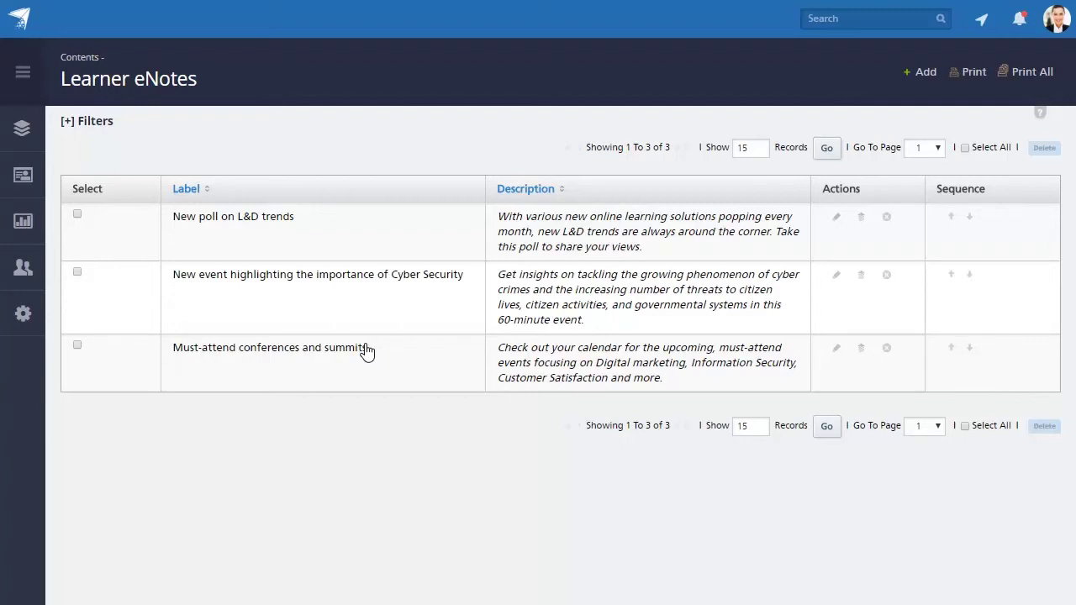
Step: View the FAQ's list of the Resources section and look through its questions and answers
{"action": "left_click", "coordinate": [25, 140]}
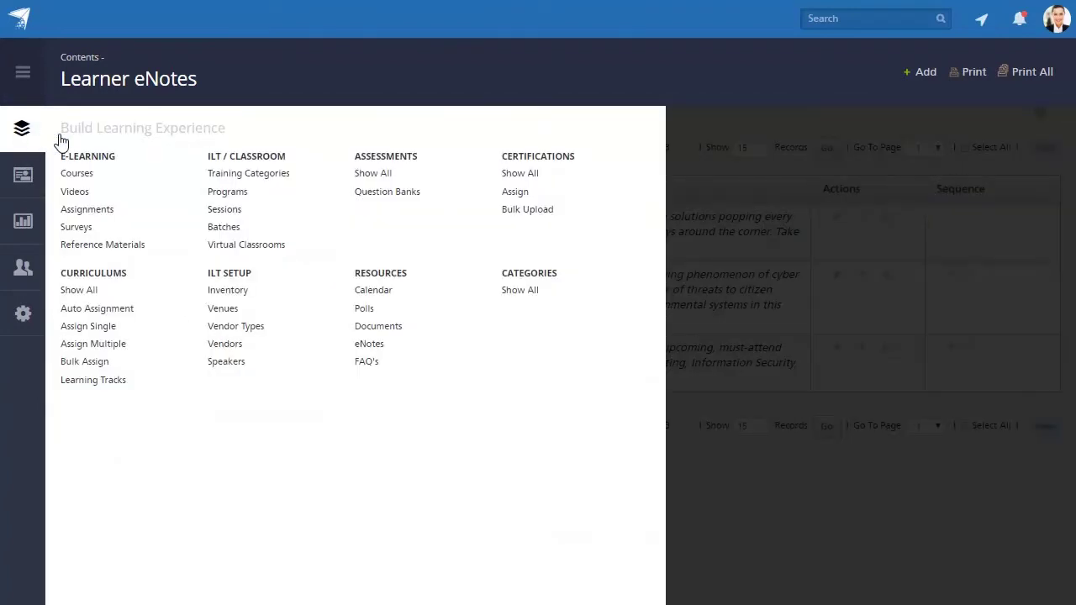
{"action": "left_click", "coordinate": [368, 362]}
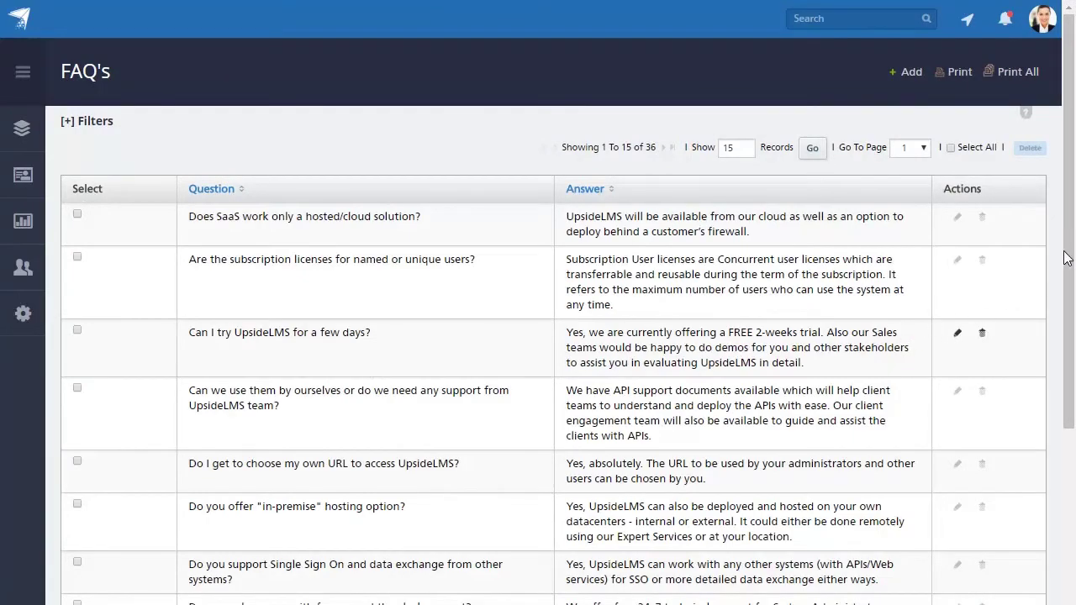
{"action": "left_click_drag", "start_coordinate": [1073, 229], "coordinate": [1074, 588]}
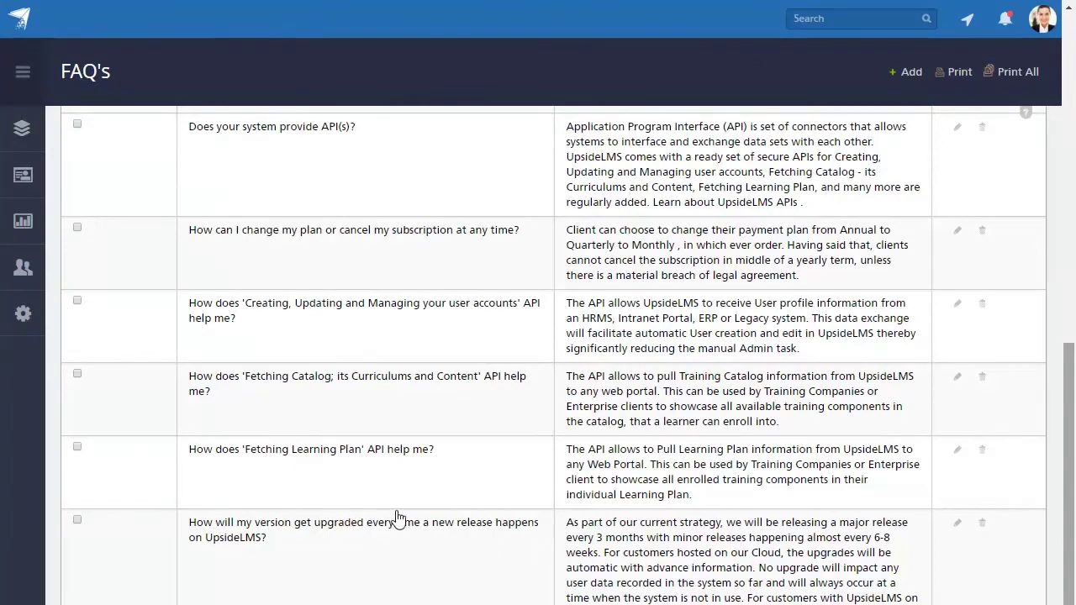
Step: View the full category list on the Manage Category page
{"action": "left_click", "coordinate": [21, 130]}
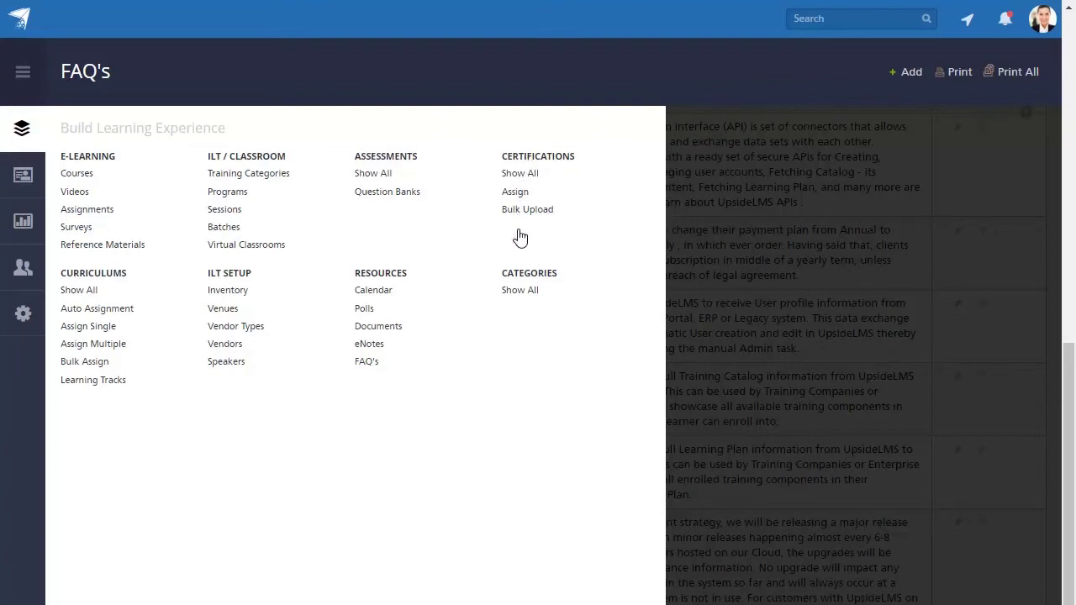
{"action": "left_click", "coordinate": [519, 284]}
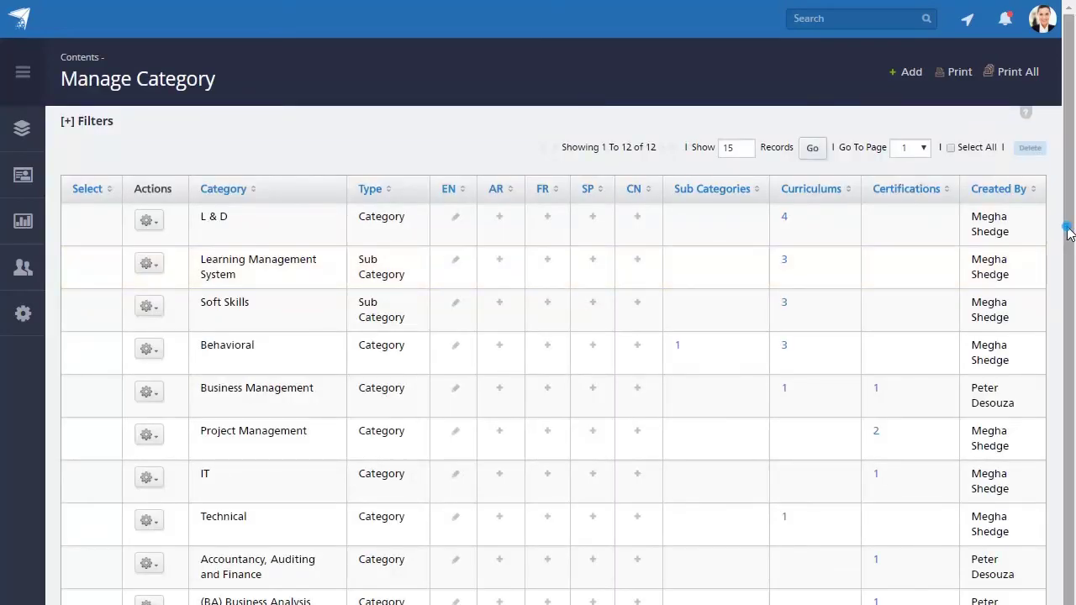
{"action": "left_click_drag", "start_coordinate": [1069, 233], "coordinate": [1074, 326]}
{"action": "scroll", "coordinate": [1074, 327], "scroll_direction": "up", "scroll_amount": 1}
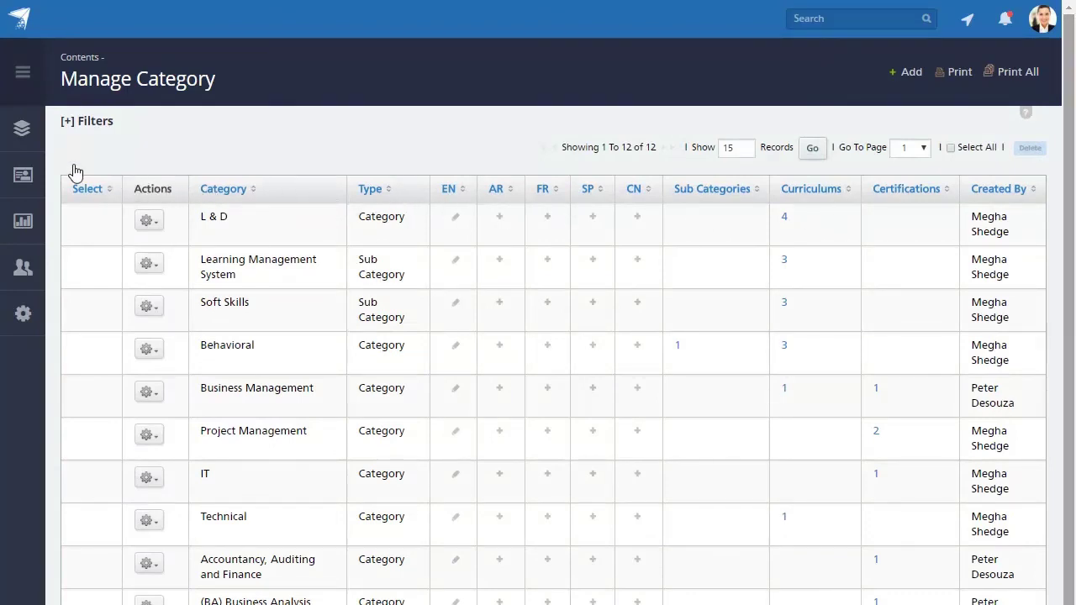
Step: Open the Build Learning Experience overview of content sections
{"action": "left_click", "coordinate": [18, 133]}
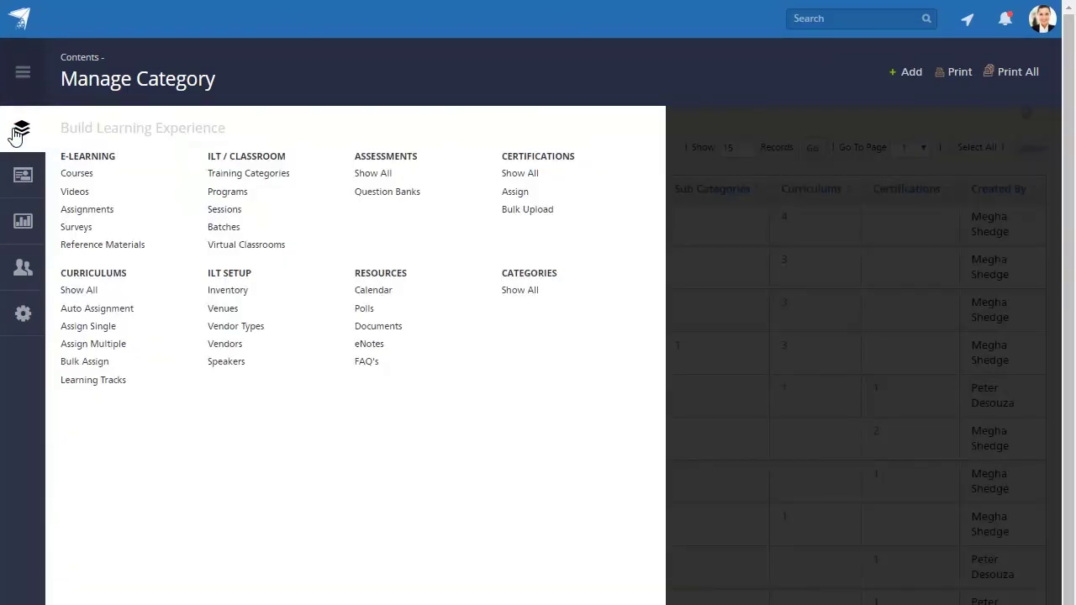